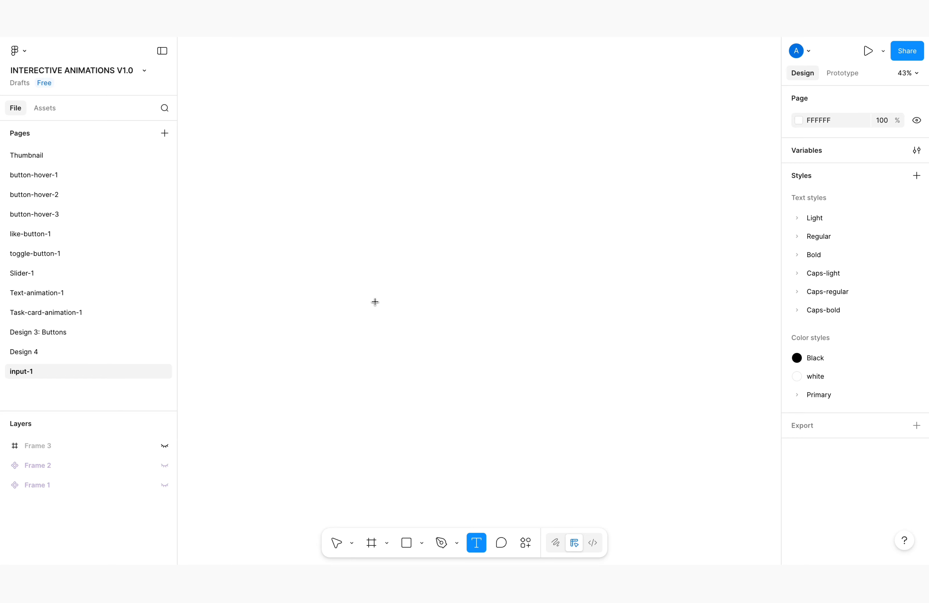
Add a text layer reading "Enter text" in the middle of the empty canvas
left_click(375, 302)
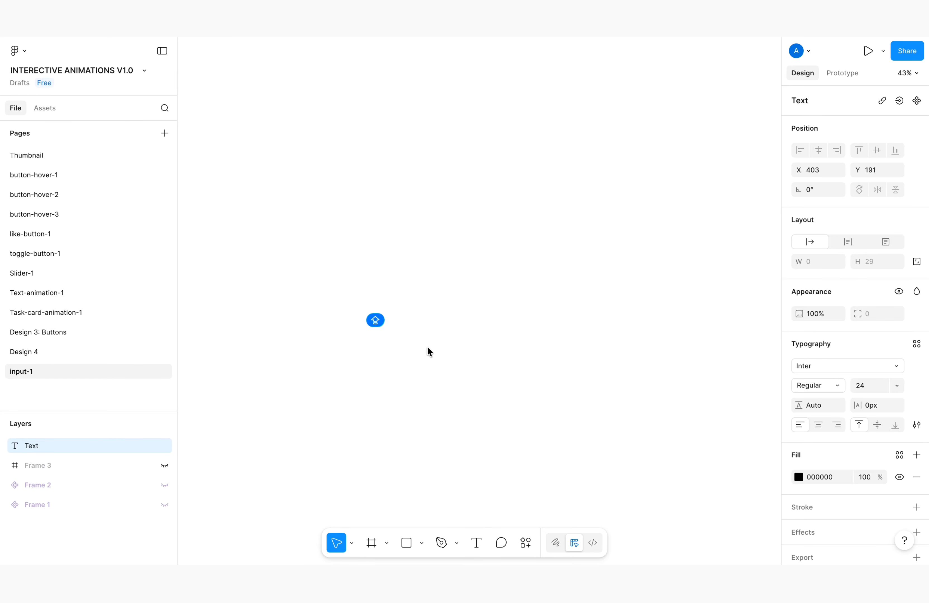
type("Enter T")
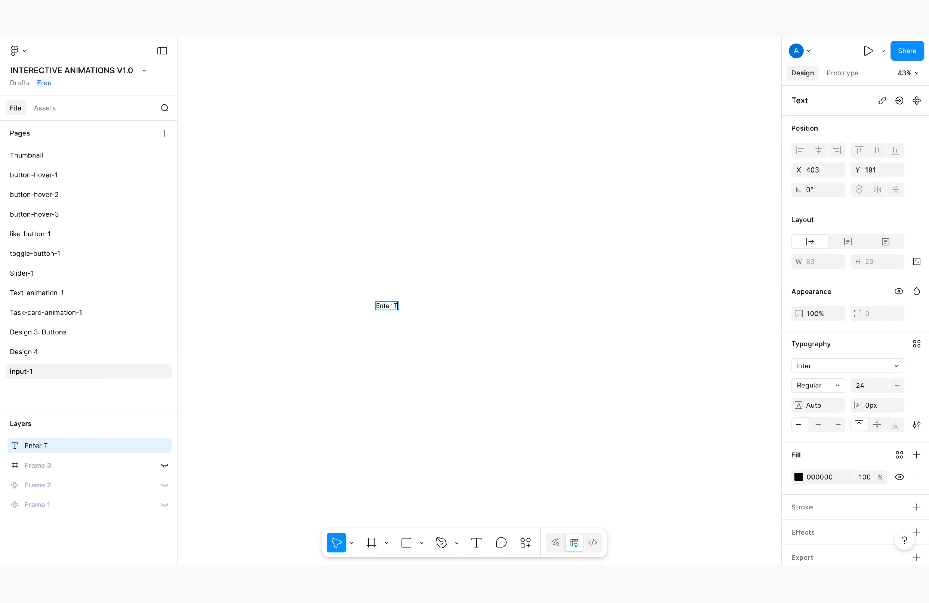
key("BackSpace")
key("BackSpace")
scroll(376, 317, "up", 5)
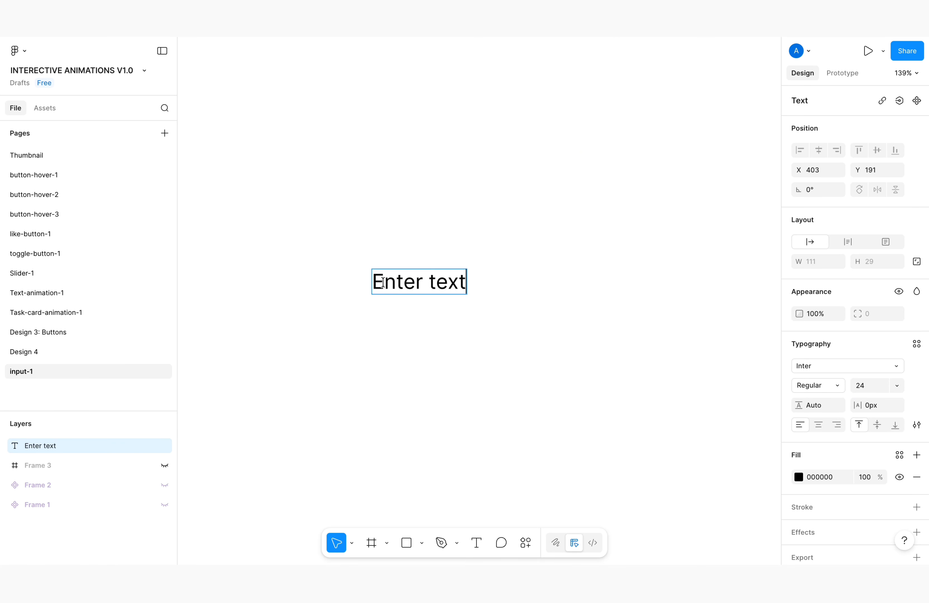
key("Escape")
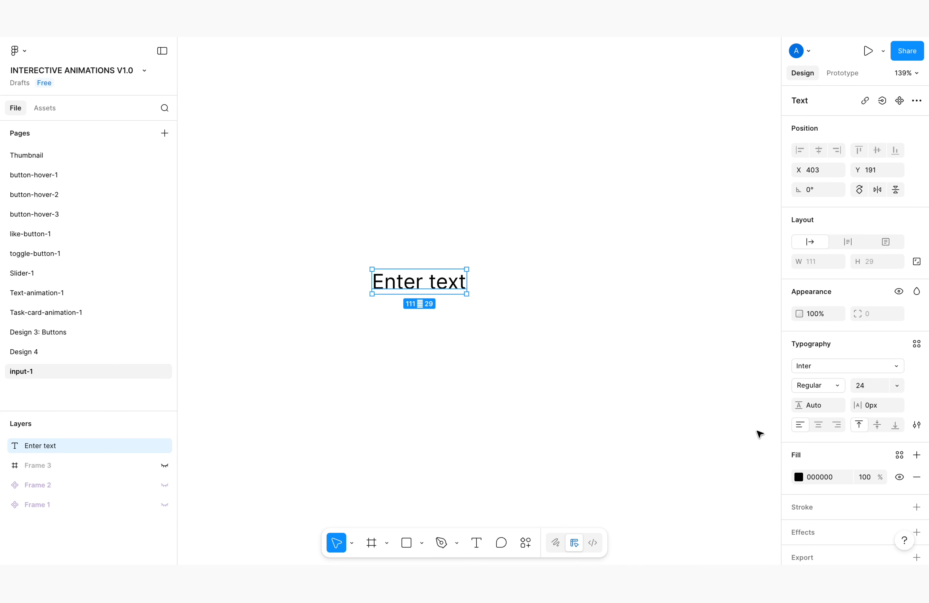
Set the text's fill to 797979 and move it slightly down and to the right on the canvas
left_click(818, 478)
type("79")
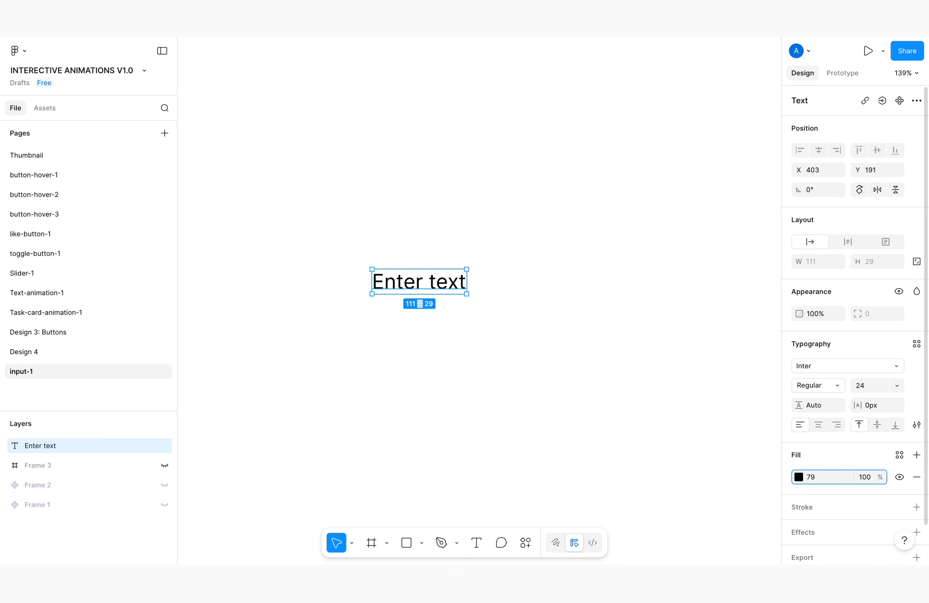
key("Return")
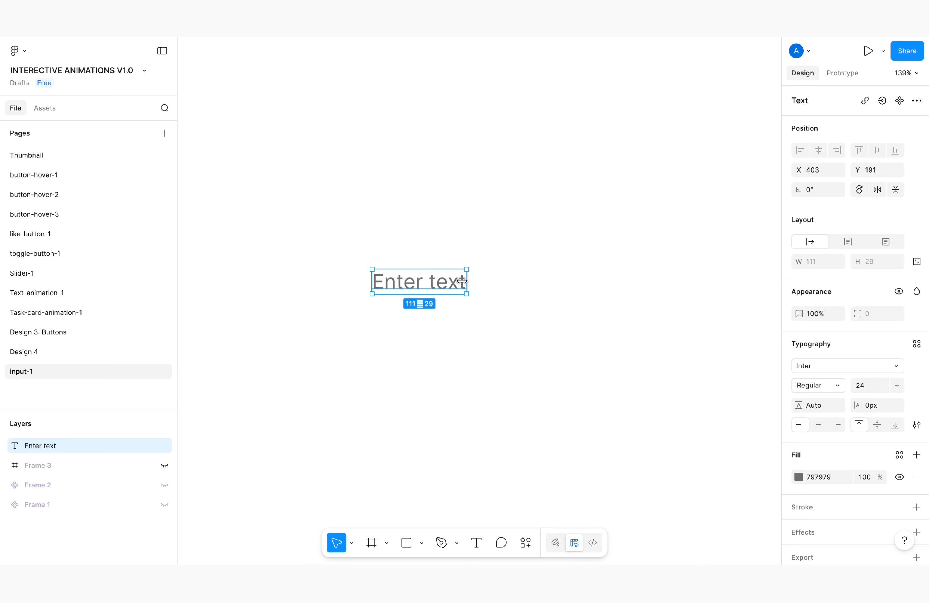
left_click(475, 341)
left_click(424, 290)
left_click_drag(425, 280, 447, 297)
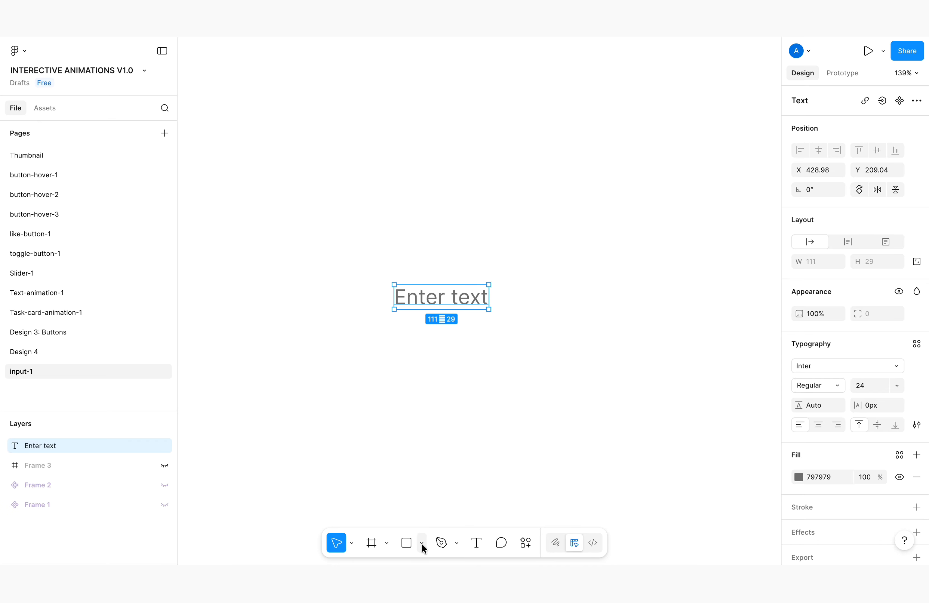
Draw a rectangle about 308 wide below the text and thin it to a line about 0.76 high
left_click(407, 543)
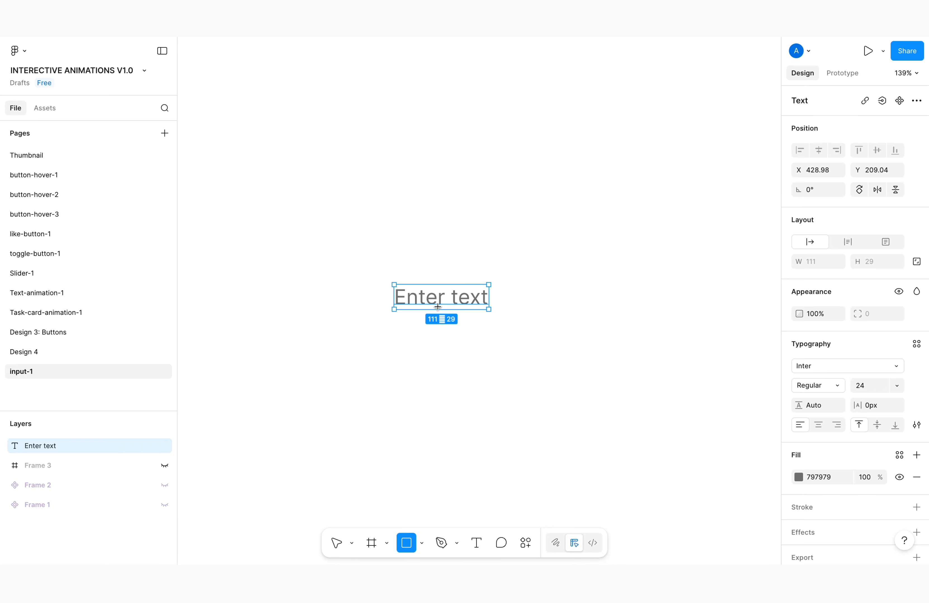
mouse_move(394, 319)
left_mouse_down()
mouse_move(570, 349)
mouse_move(656, 324)
left_mouse_up()
scroll(400, 324, "up", 10)
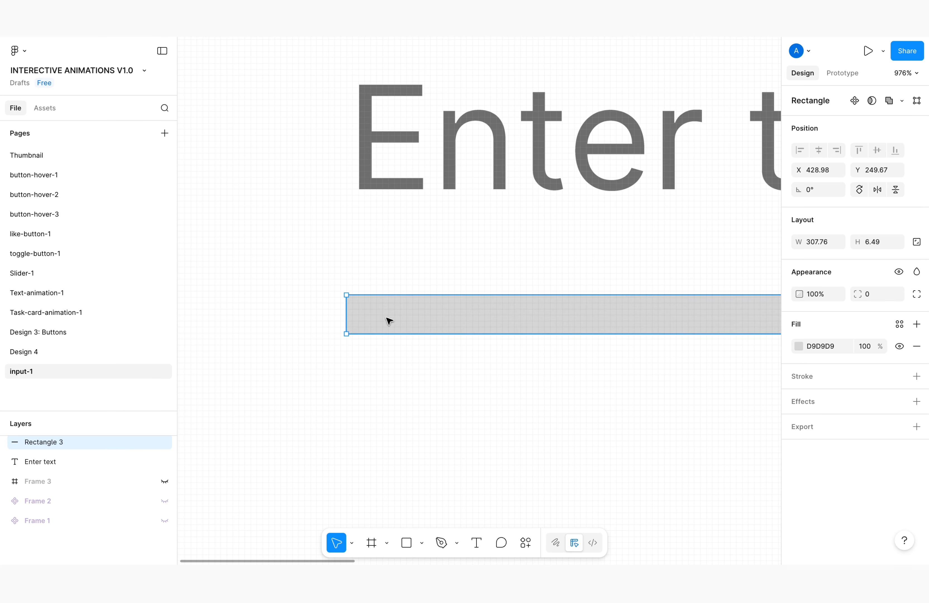
left_click_drag(380, 335, 378, 300)
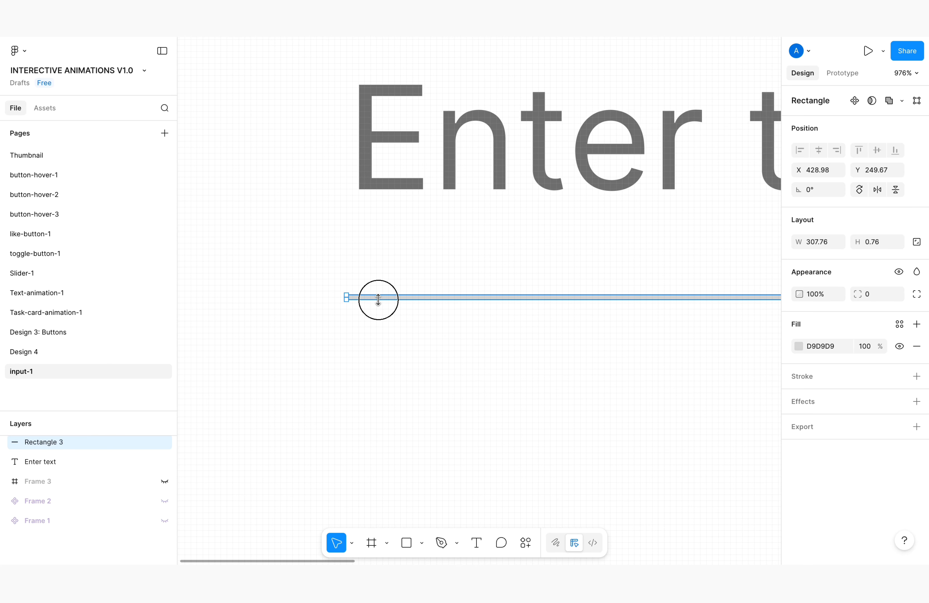
scroll(317, 288, "down", 8)
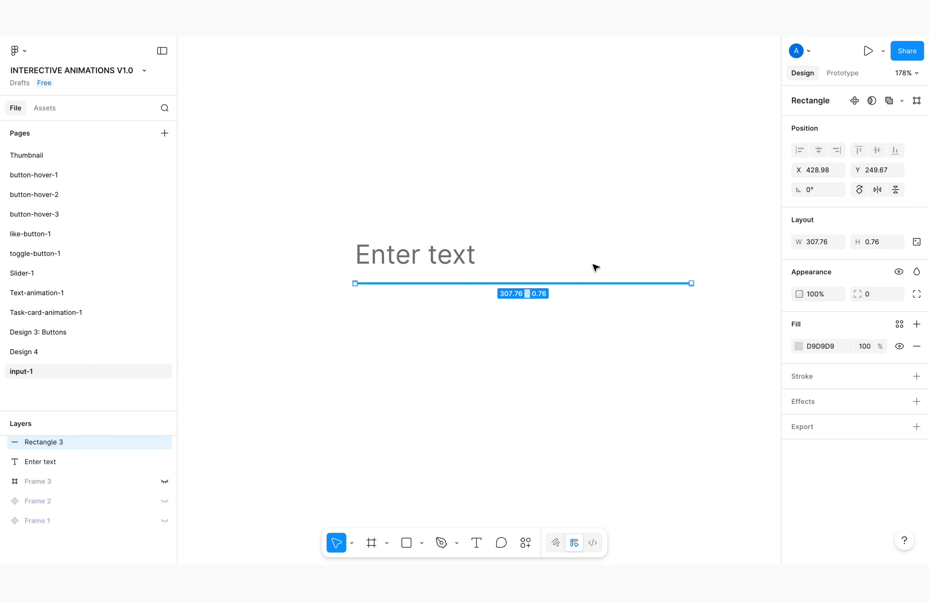
Extend the right end of the line below the text to a width of about 313
scroll(703, 282, "up", 10)
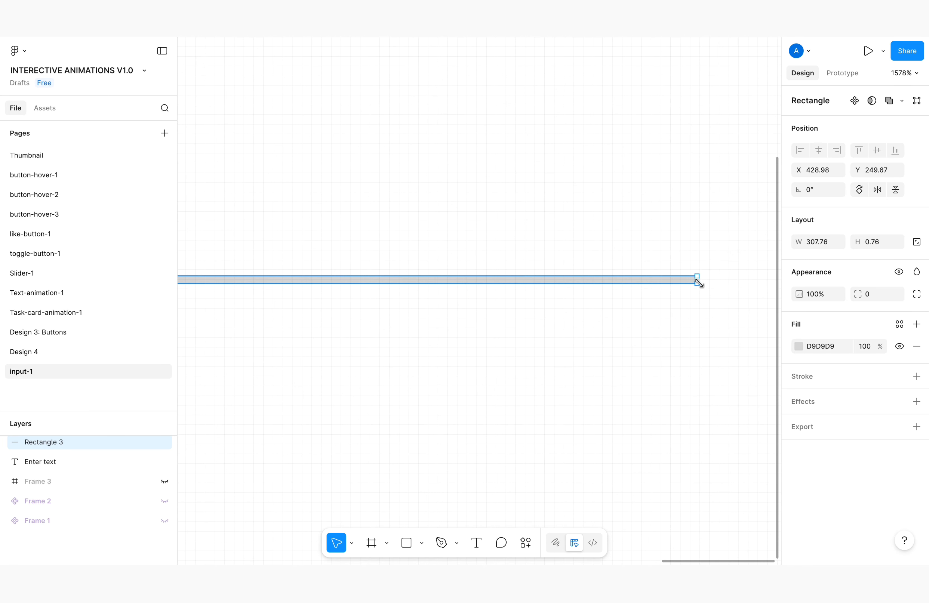
left_click_drag(704, 279, 751, 276)
scroll(588, 274, "down", 12)
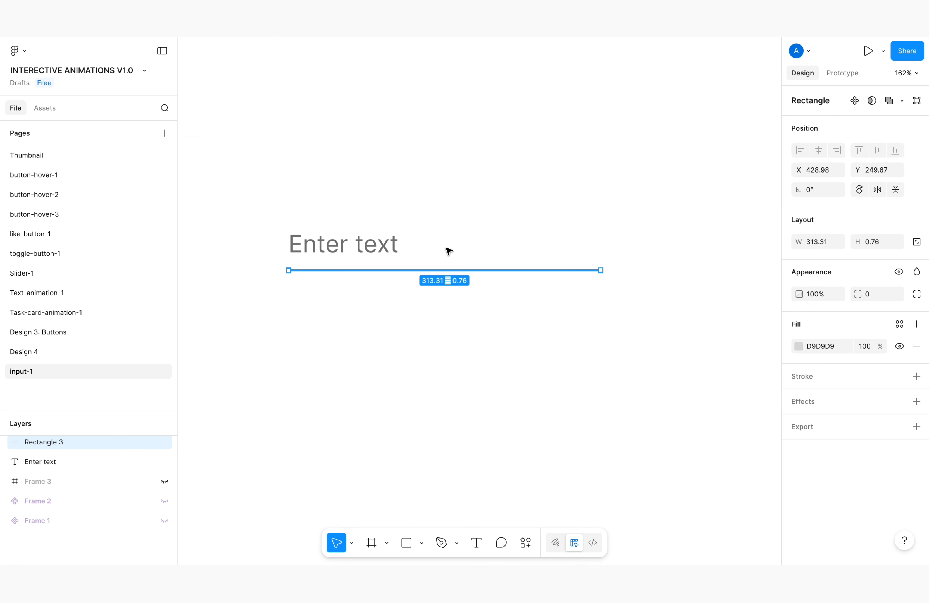
scroll(448, 239, "up", 5)
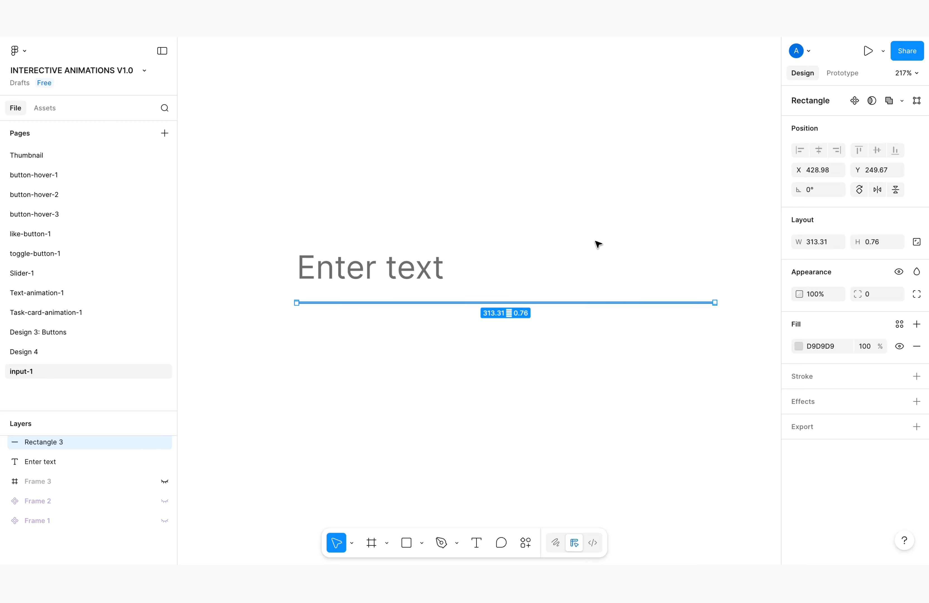
scroll(536, 293, "down", 1)
scroll(407, 296, "up", 1)
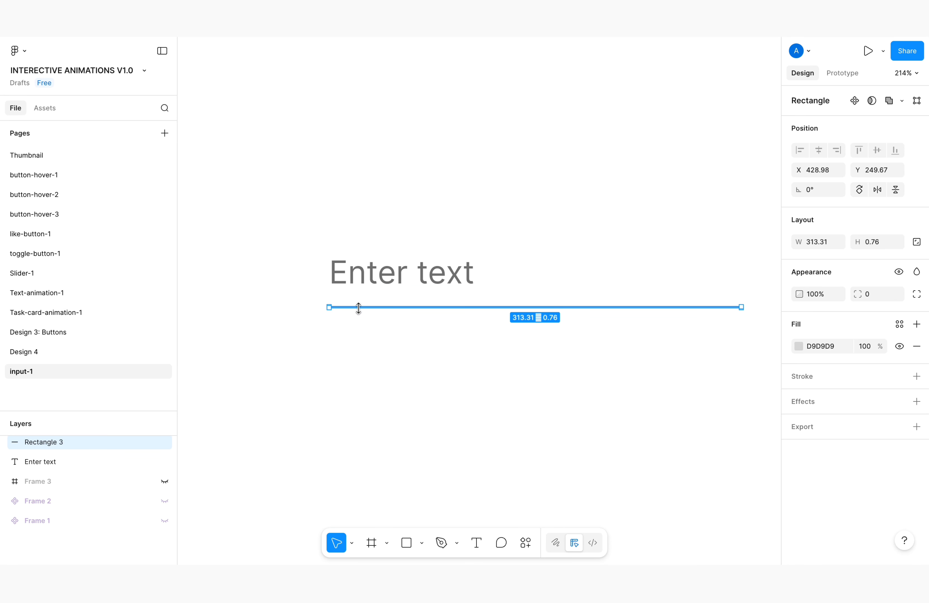
Thicken the line to about 1.7 and move it closer beneath the text, starting slightly left of it
left_click_drag(359, 307, 411, 308)
scroll(380, 302, "up", 5)
scroll(423, 318, "down", 4)
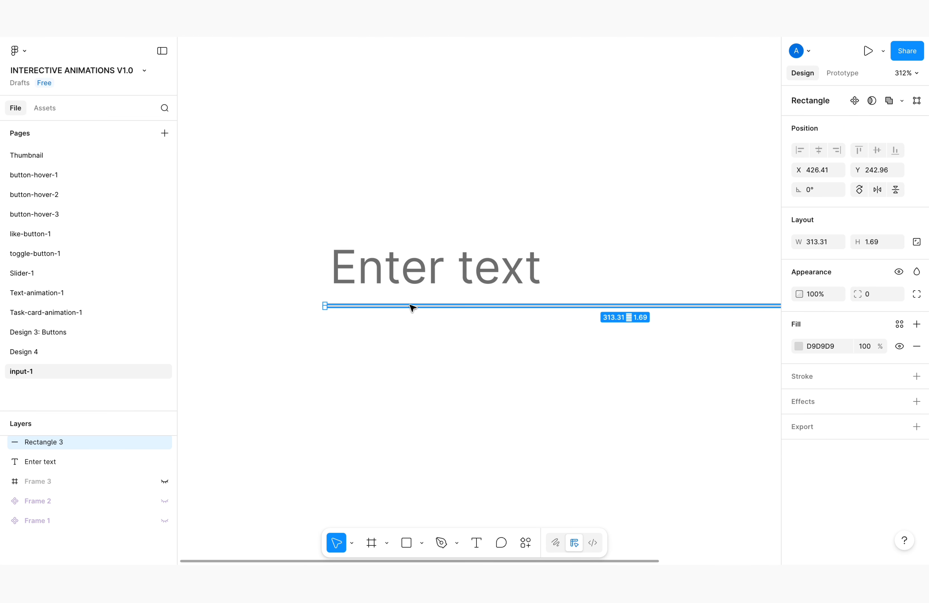
scroll(375, 303, "down", 3)
scroll(407, 309, "up", 1)
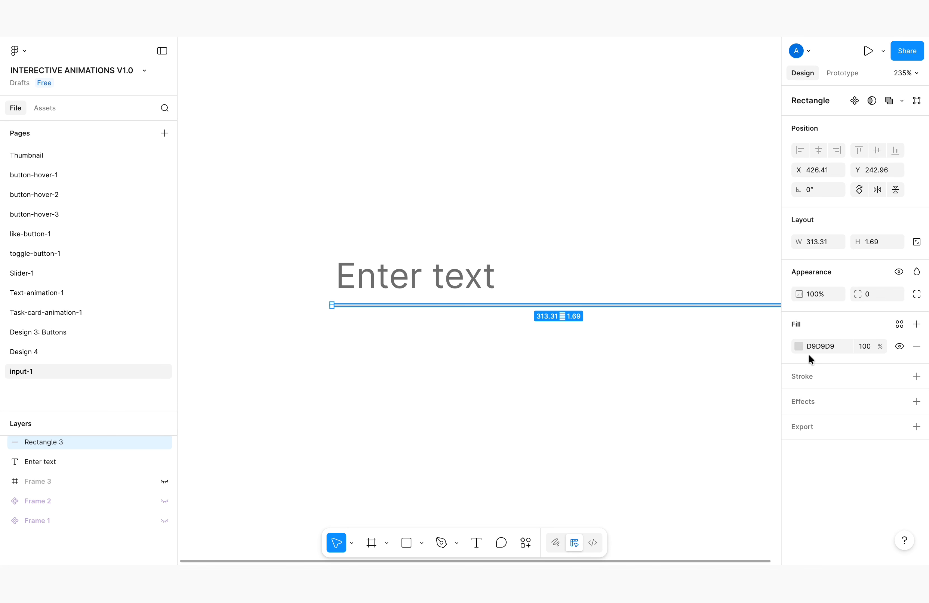
Set the line's fill to 797979 and deselect it
left_click(812, 345)
type("79")
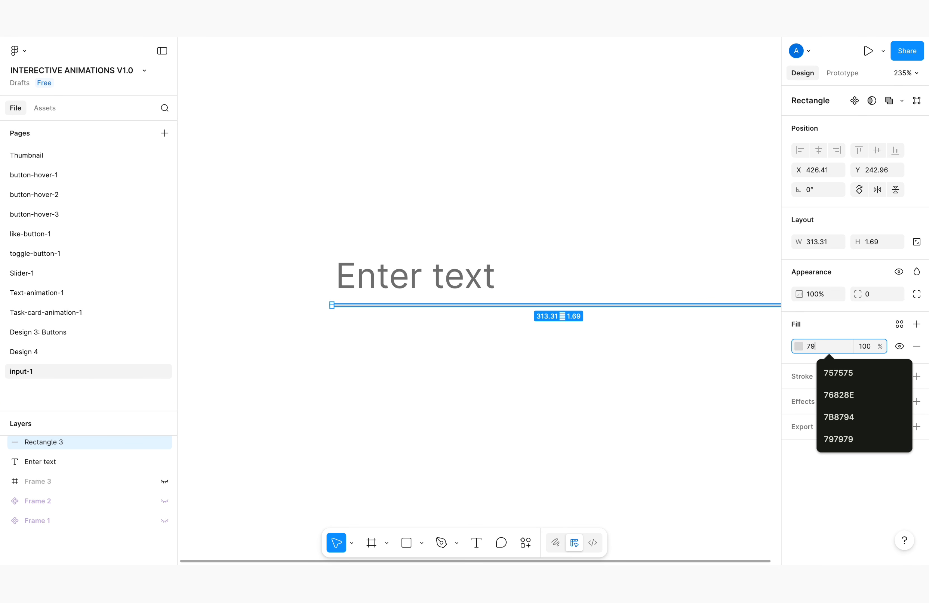
key("Return")
left_click(575, 255)
scroll(349, 285, "down", 2)
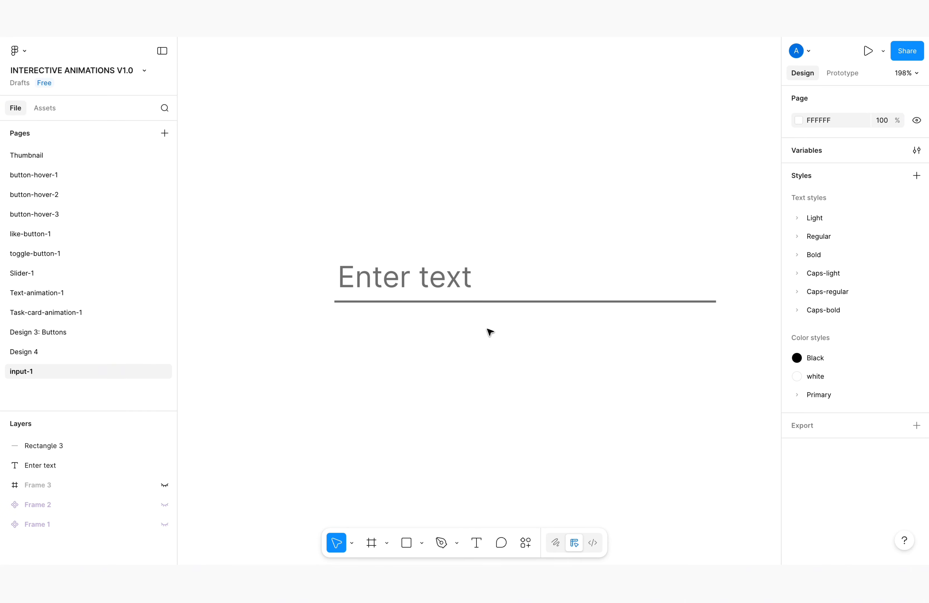
Wrap the "Enter text" layer and the line together in a new frame
left_click(453, 280)
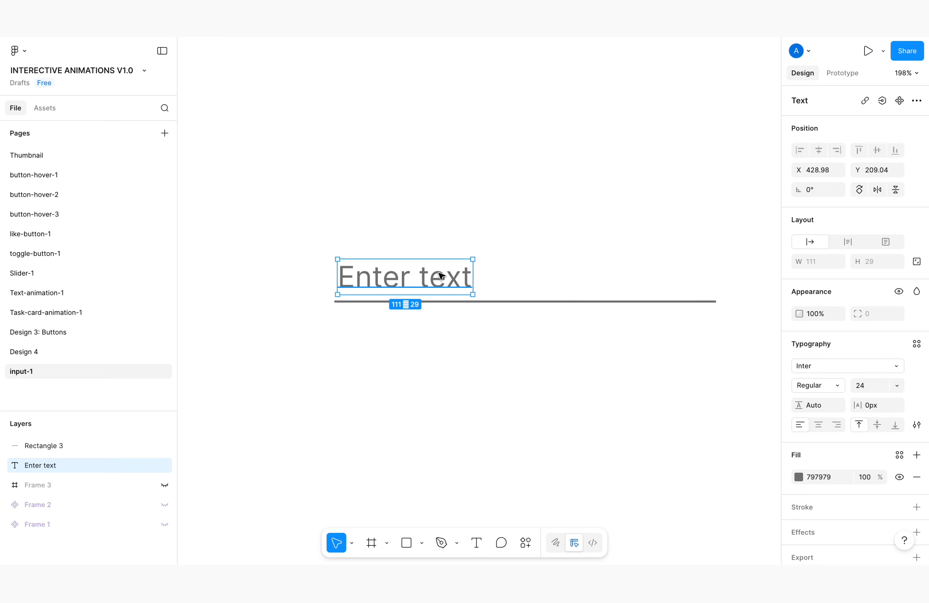
left_click(298, 224)
left_click_drag(304, 234, 730, 354)
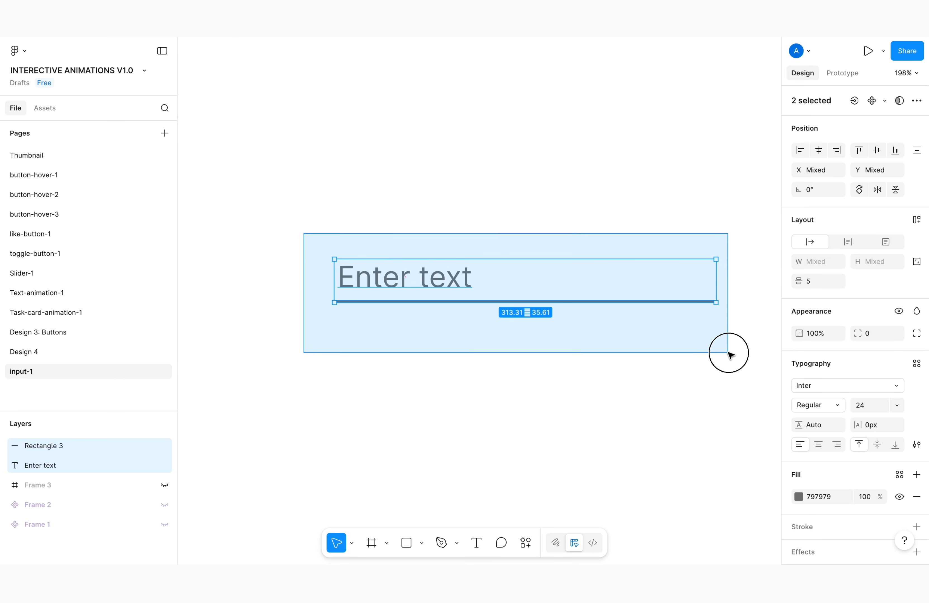
right_click(449, 278)
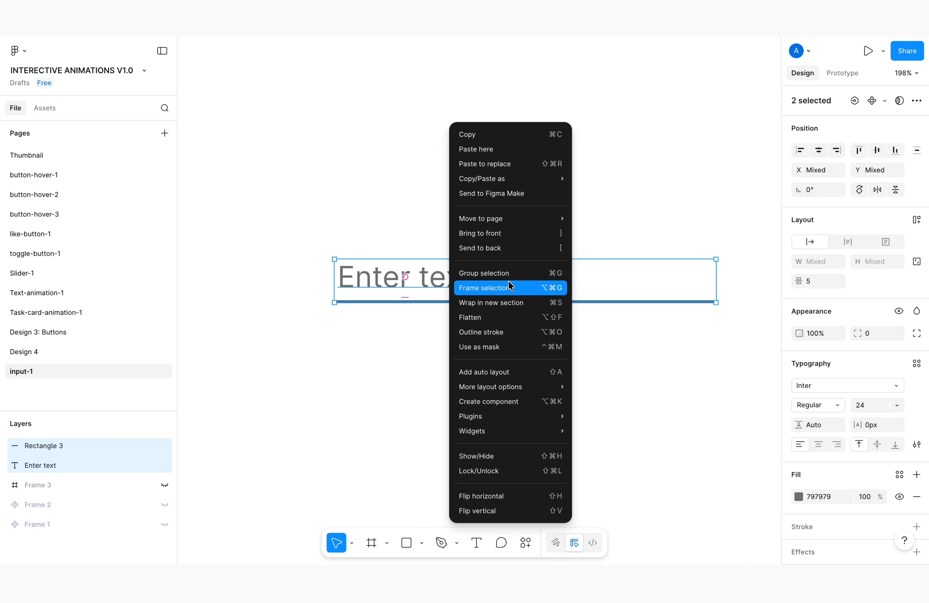
left_click(490, 291)
left_click(454, 323)
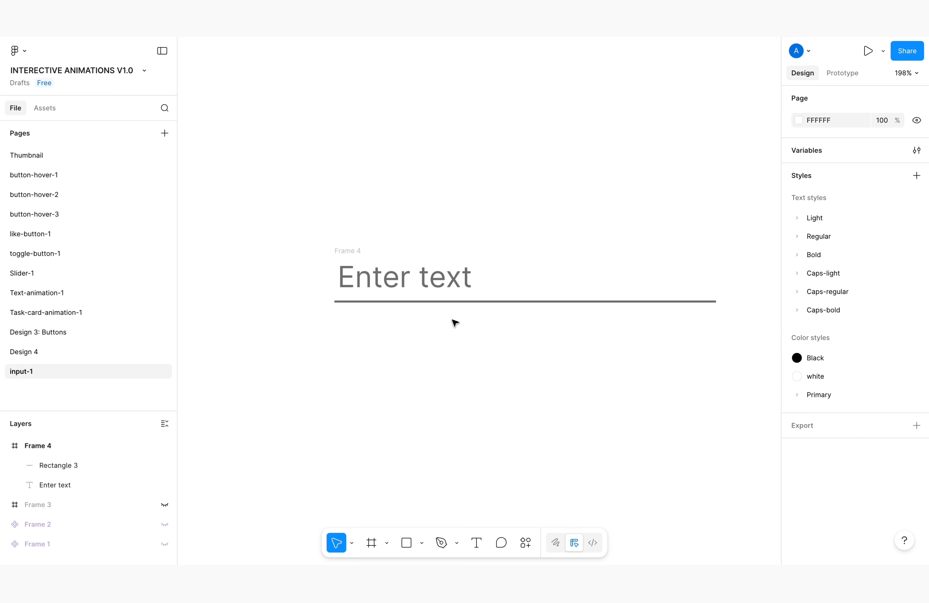
Inspect the new frame and its text, check the prototype preview, and return to the design file
left_click(394, 277)
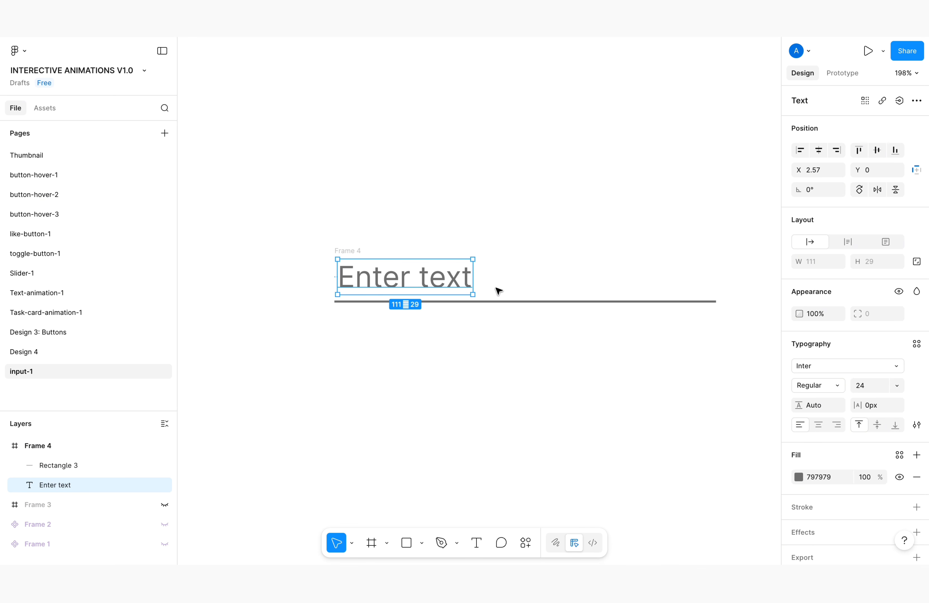
left_click(347, 248)
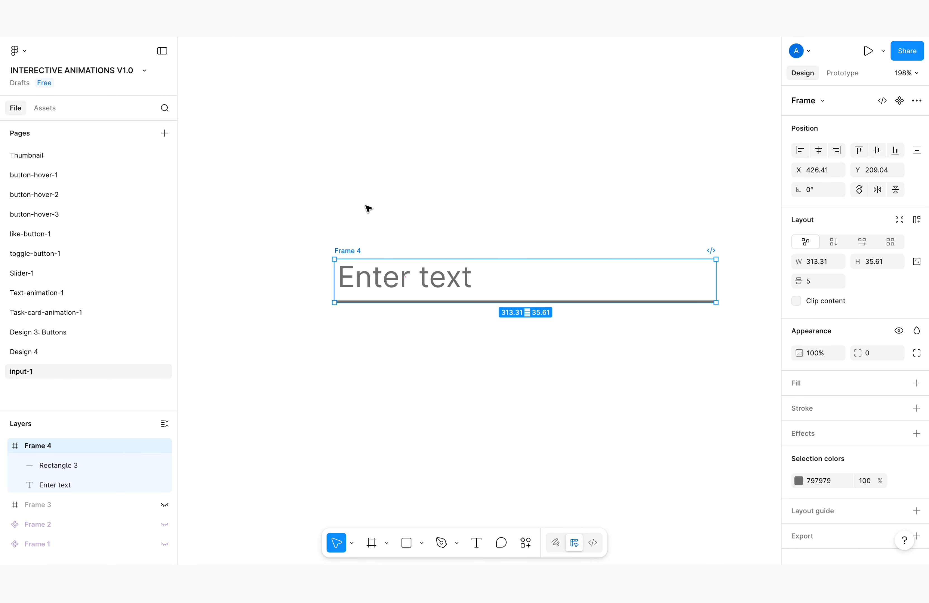
left_click(748, 28)
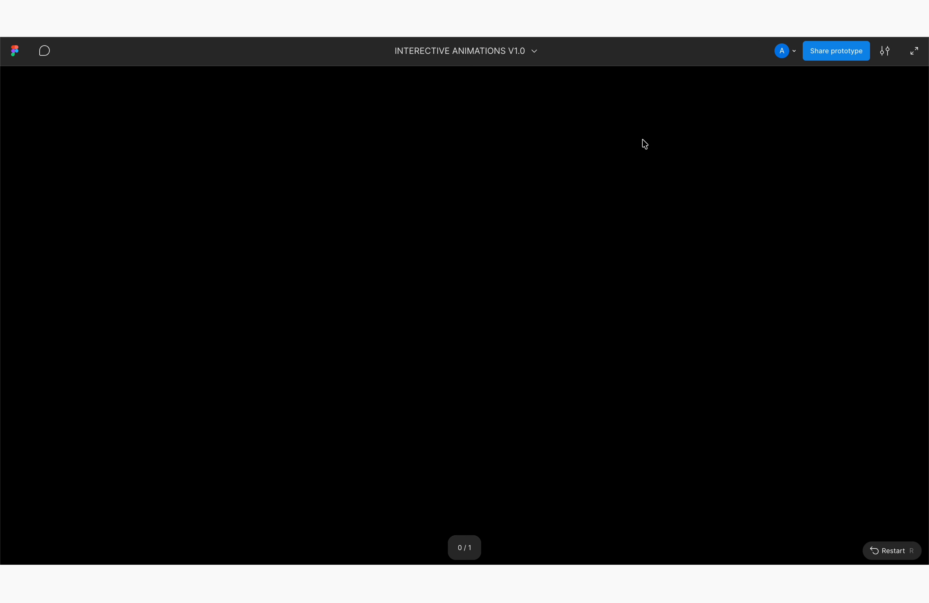
key("ctrl+shift+Tab")
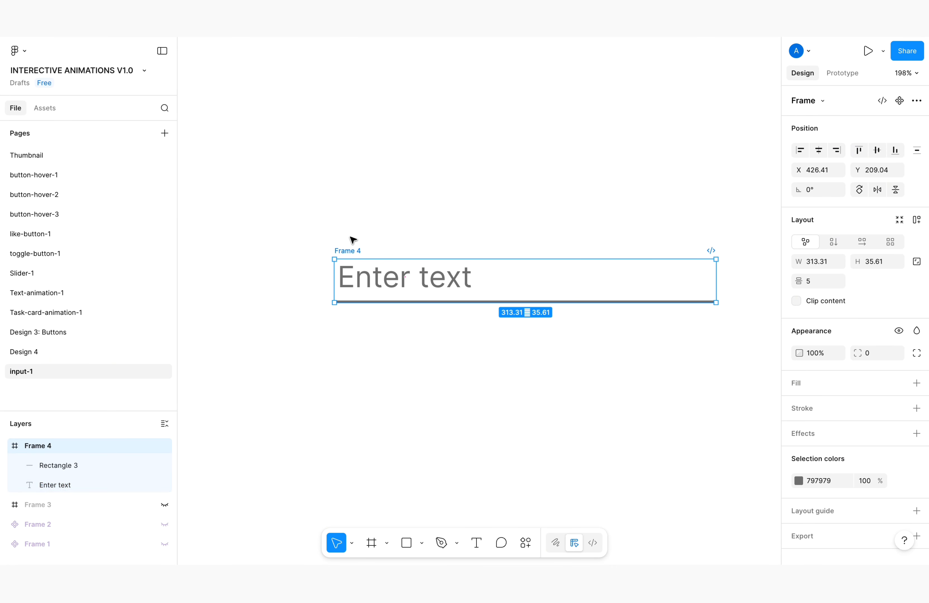
Move the input frame higher on the canvas and enlarge it around its content to about 336 × 59
left_click_drag(353, 251, 347, 164)
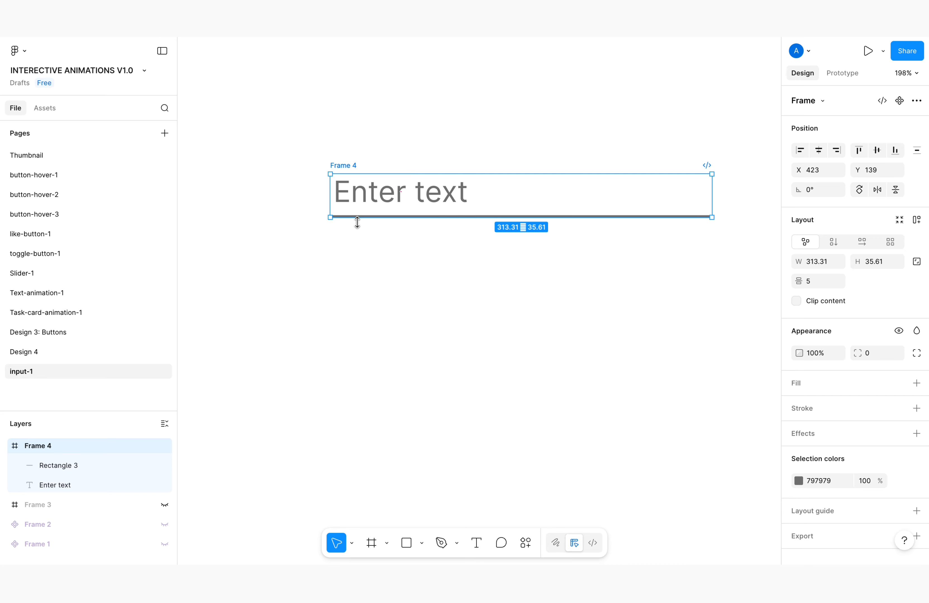
left_click_drag(357, 219, 357, 236)
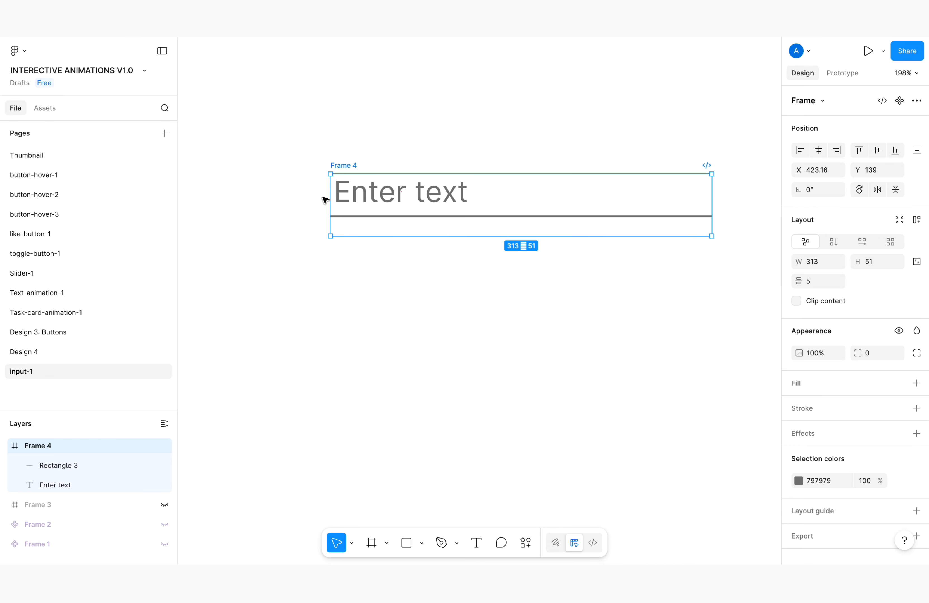
left_click_drag(328, 198, 314, 198)
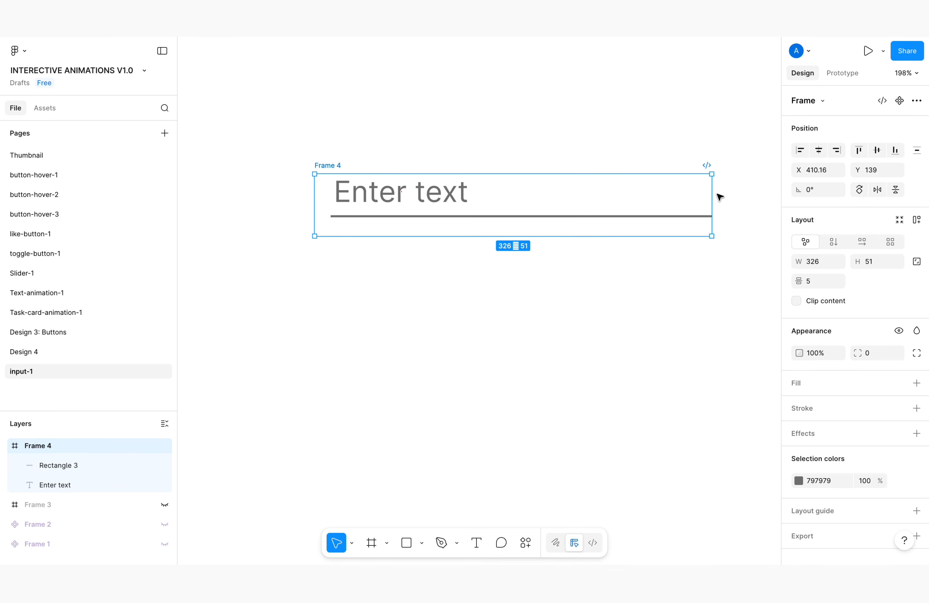
left_click_drag(713, 193, 723, 193)
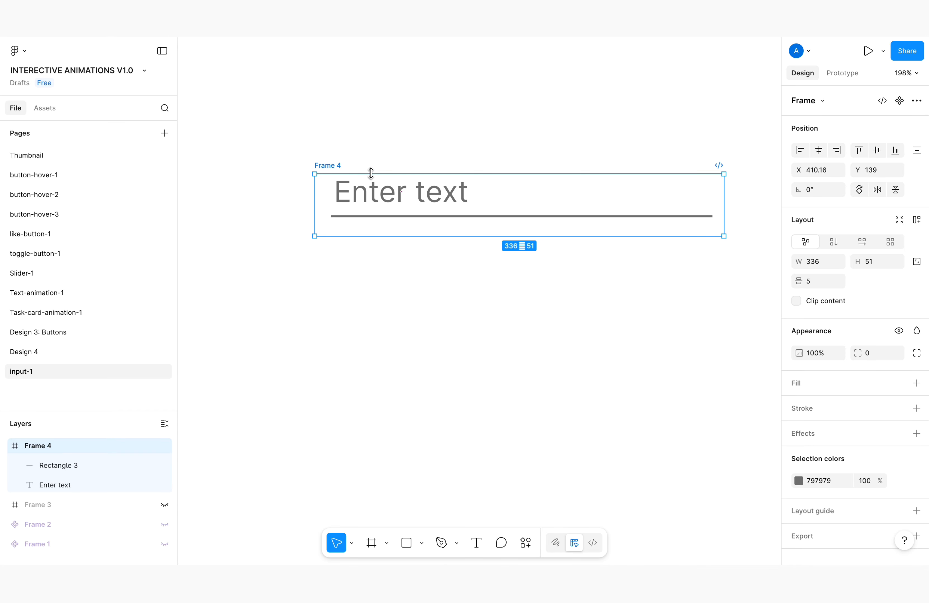
left_click_drag(370, 174, 372, 164)
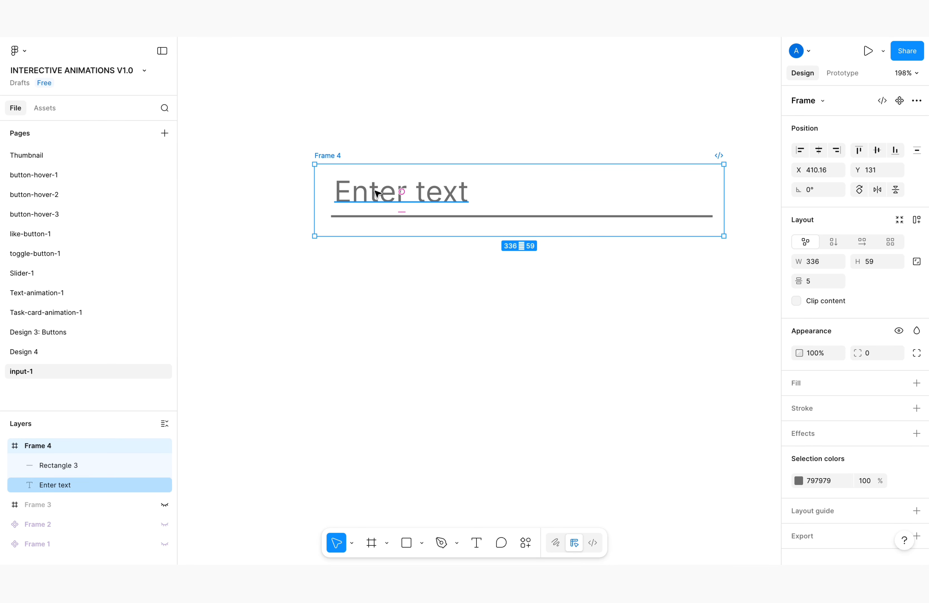
Convert the whole input frame, containing the text and line, into a component
left_click(408, 160)
left_click(347, 199)
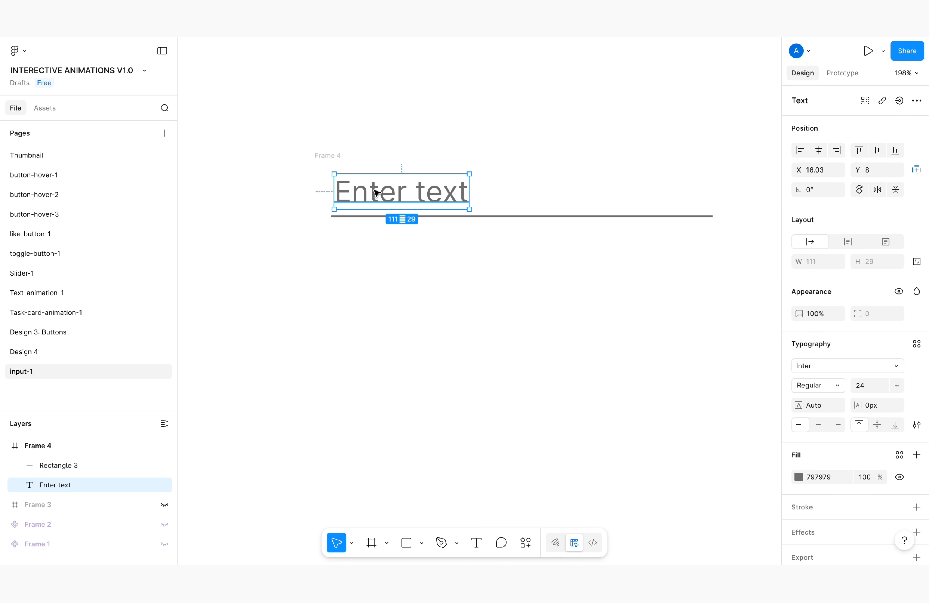
left_click(337, 155)
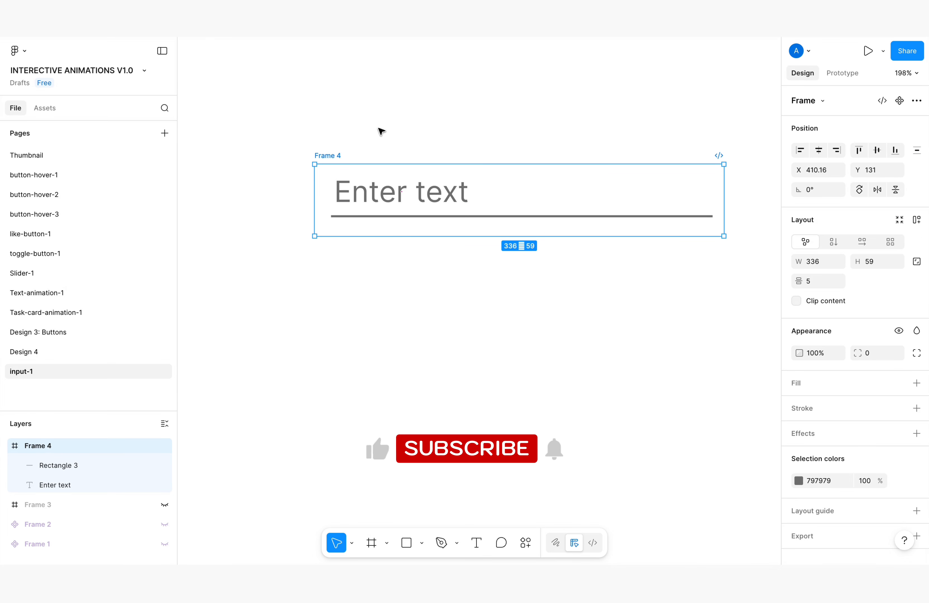
left_click(900, 103)
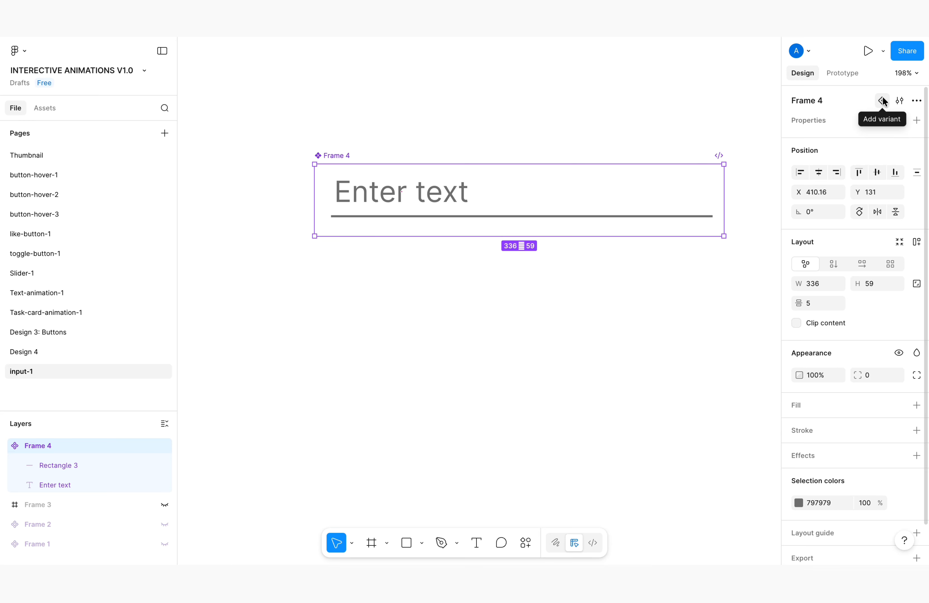
Add a second variant to the input component and extend the component set downward to a height of about 433
left_click(882, 97)
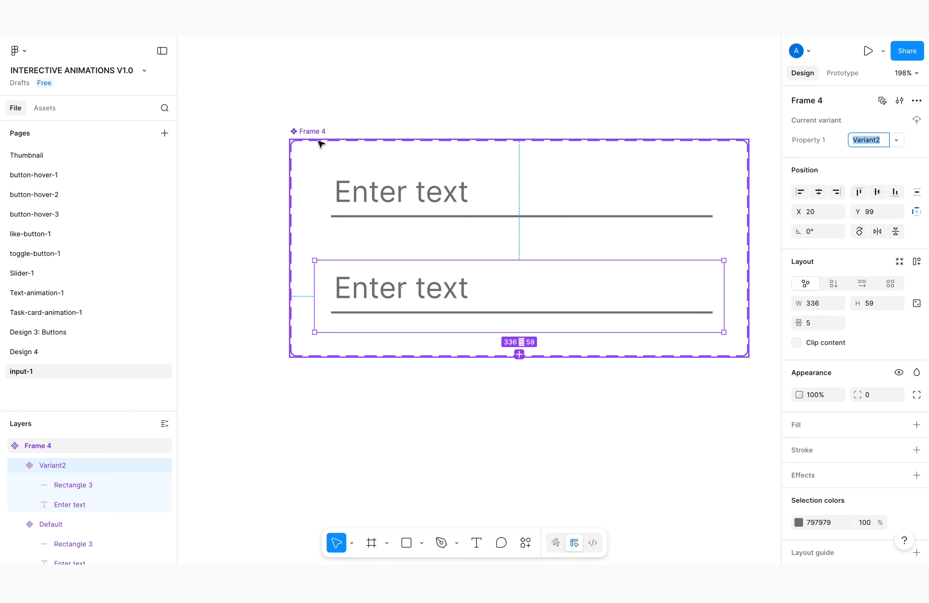
scroll(323, 153, "down", 3)
scroll(378, 293, "down", 5)
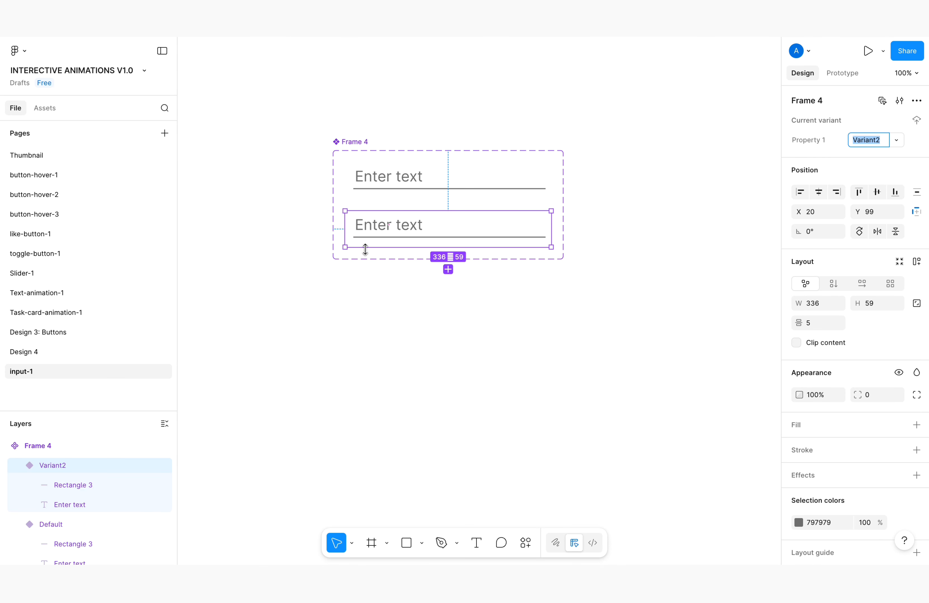
left_click(365, 260)
left_click(346, 139)
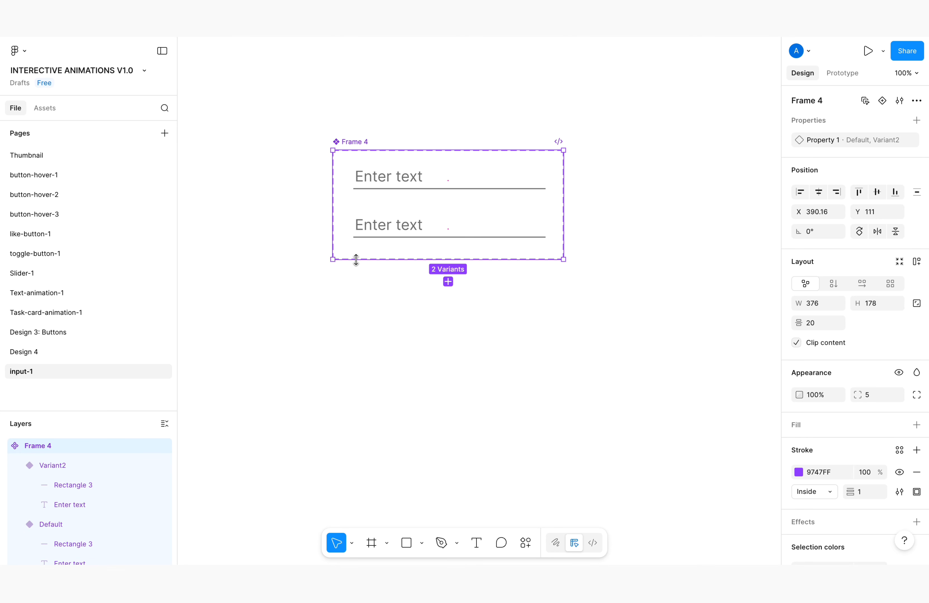
left_click_drag(355, 259, 365, 415)
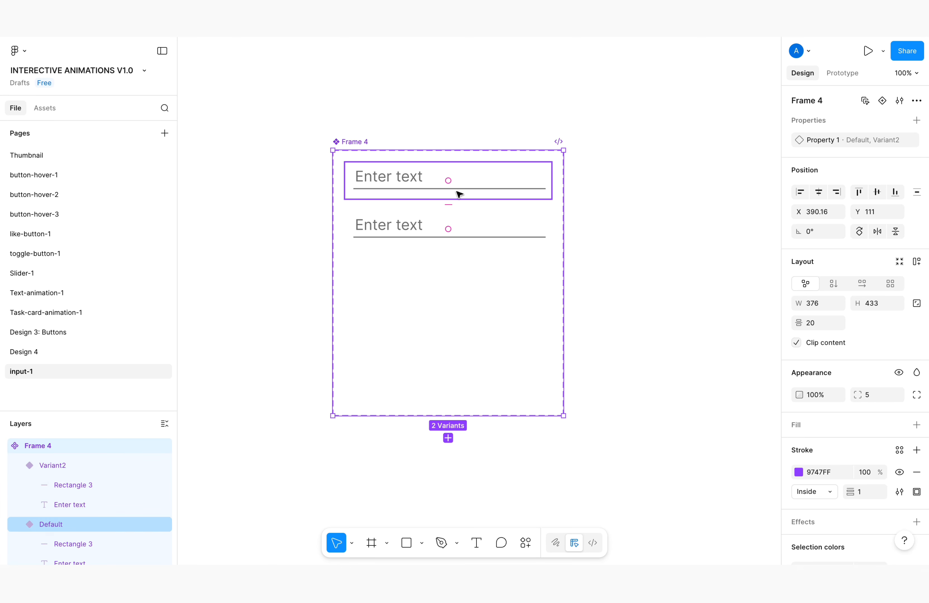
Delete the second variant, leaving only the Default variant in the component set
scroll(422, 225, "up", 1)
scroll(422, 225, "up", 4)
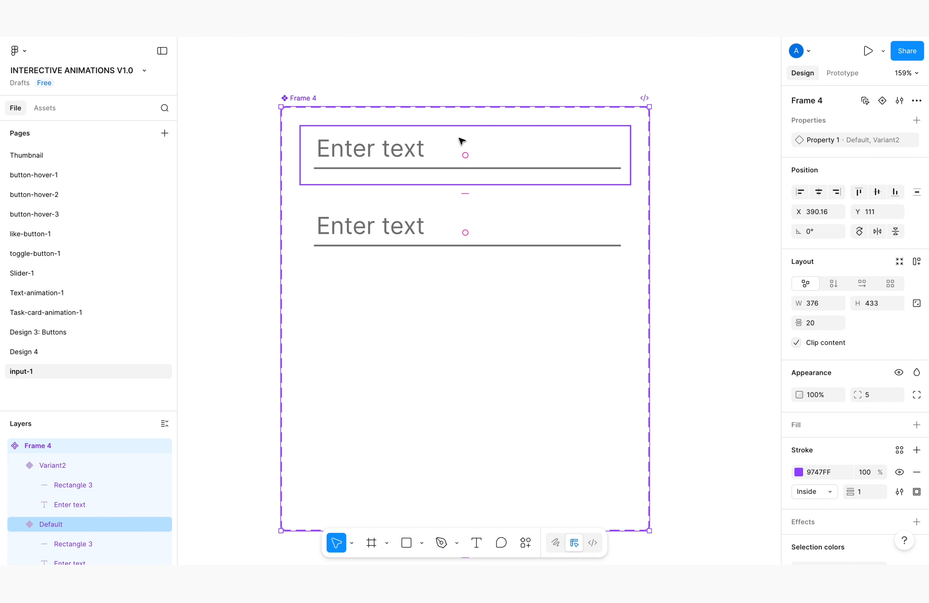
left_click(446, 168)
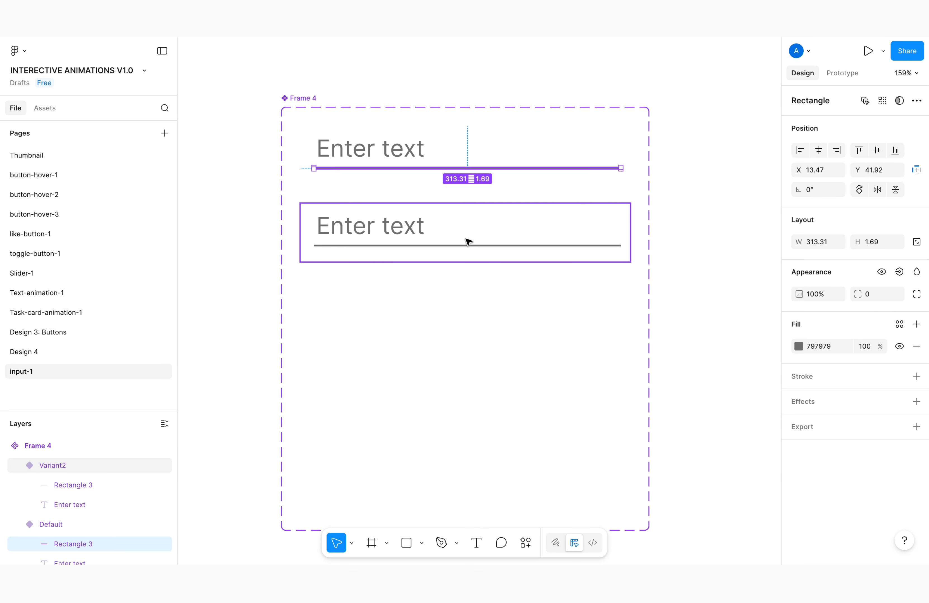
left_click(461, 222)
key("Delete")
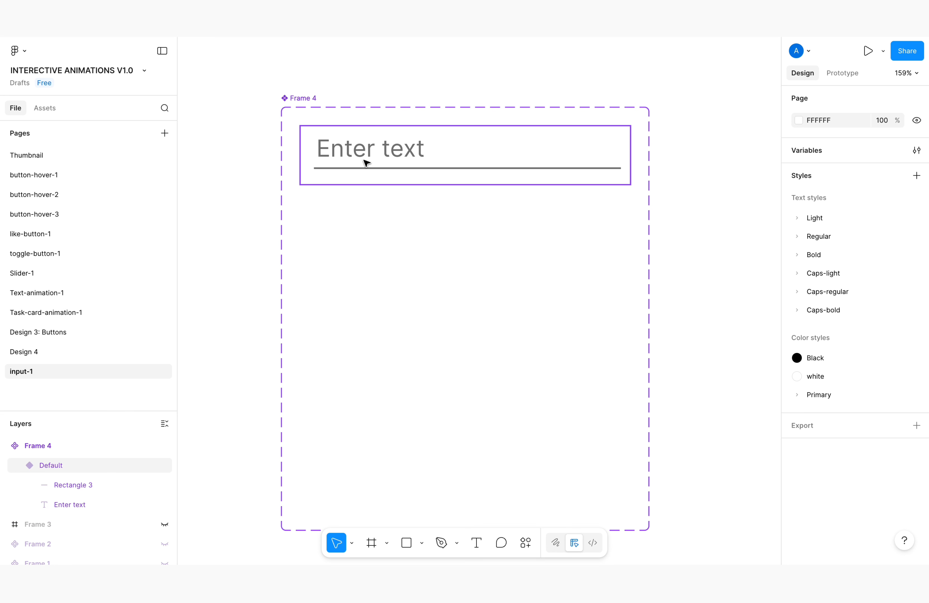
Duplicate the underline inside the Default variant and apply vertical auto layout to that variant
left_click(366, 162)
left_click(386, 170)
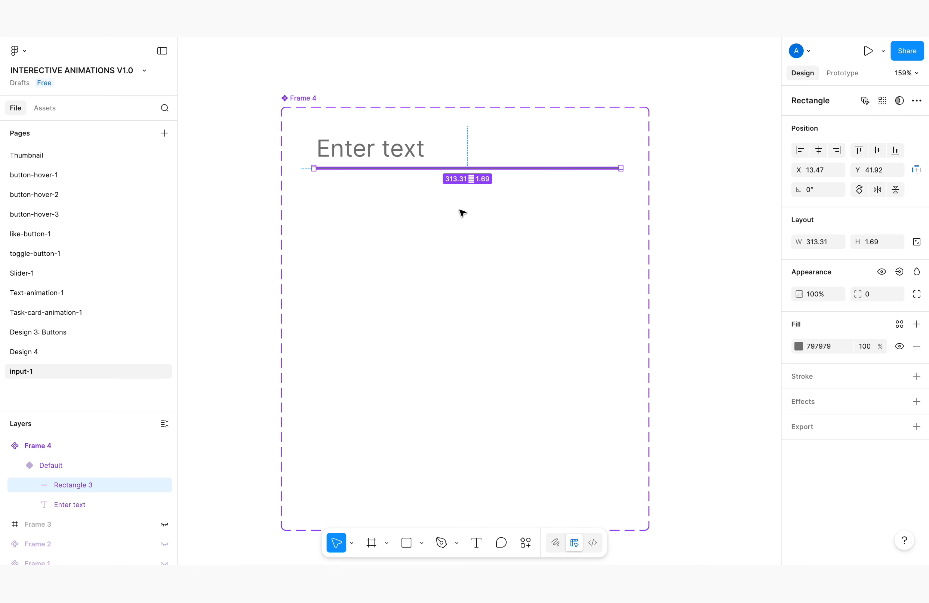
key("ctrl+d")
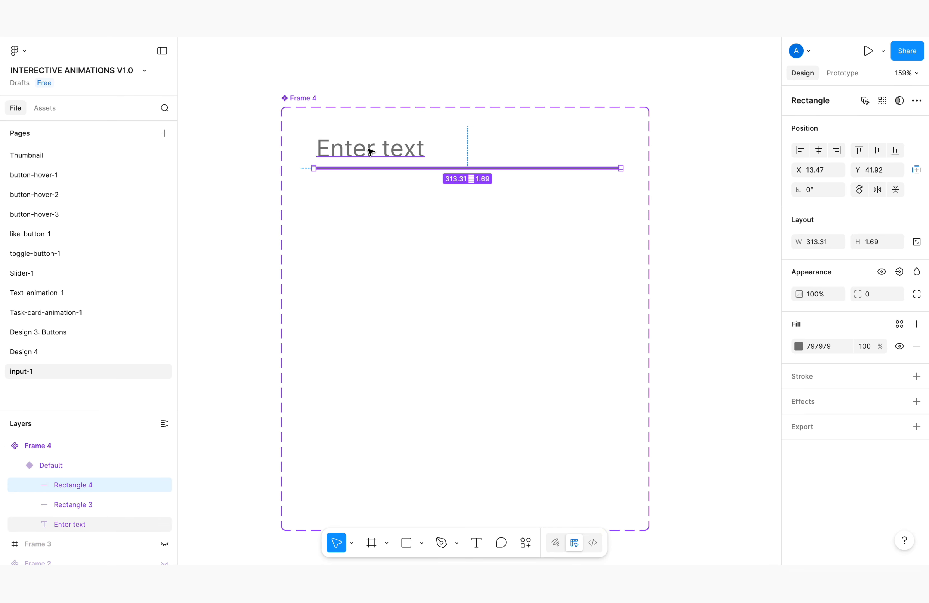
left_click(308, 134)
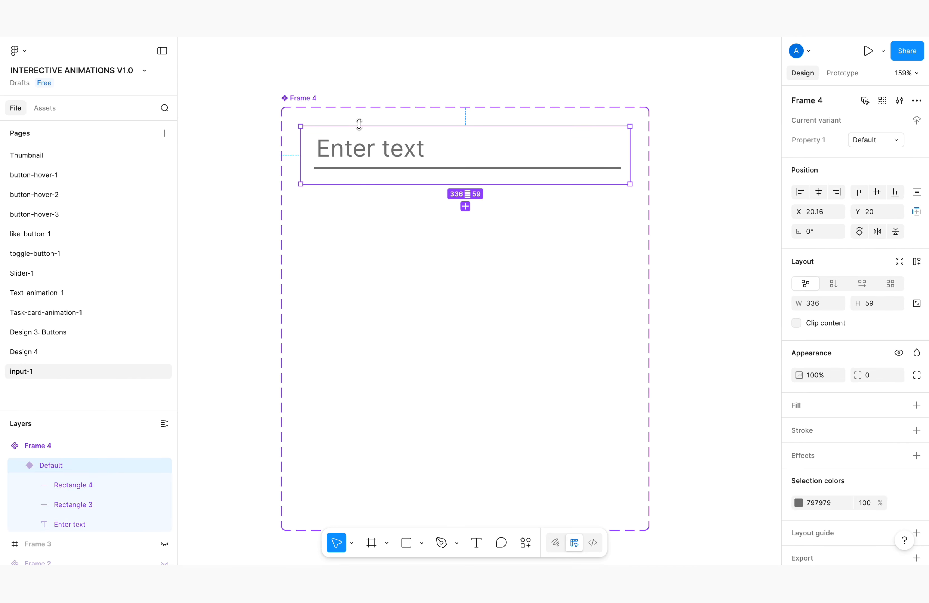
left_click(832, 282)
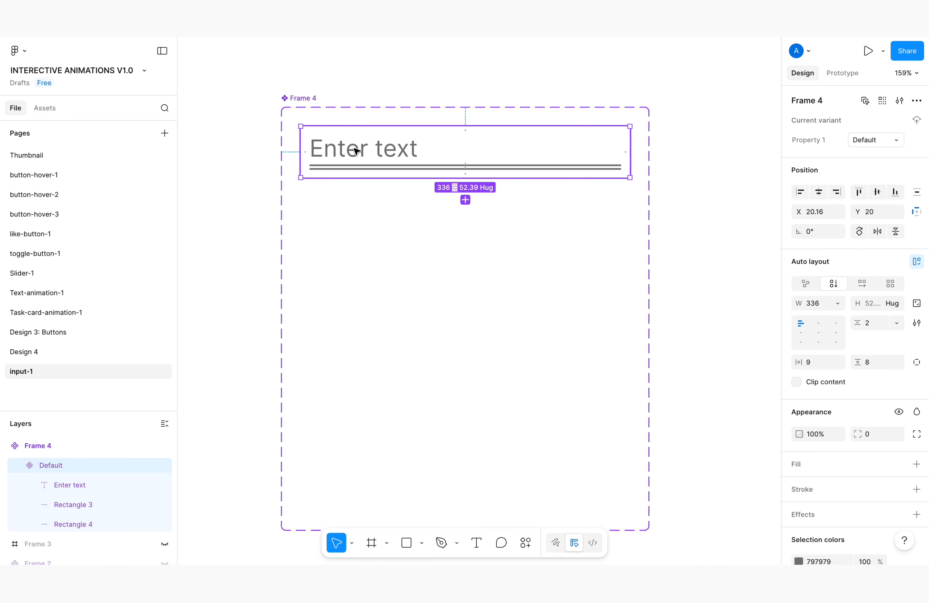
Set the original underline, Rectangle 3, in the Default variant to ignore auto layout
scroll(334, 170, "up", 10)
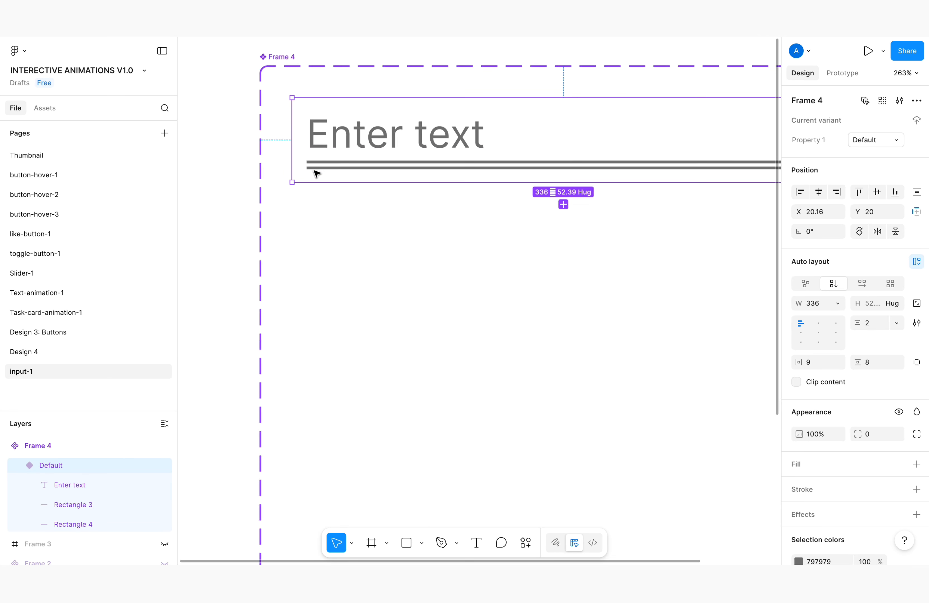
scroll(357, 135, "down", 3)
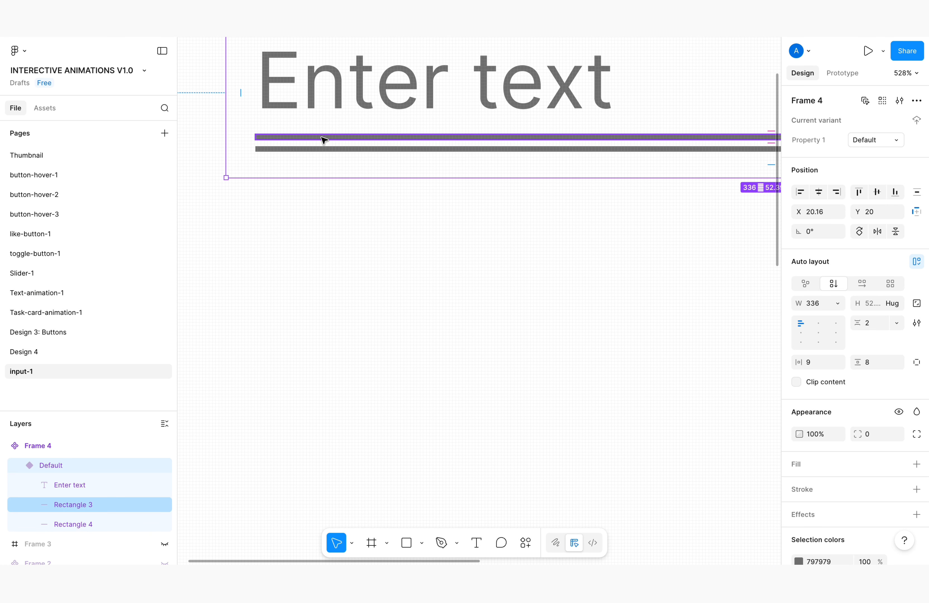
left_click(324, 138)
scroll(321, 145, "down", 7)
scroll(330, 136, "up", 3)
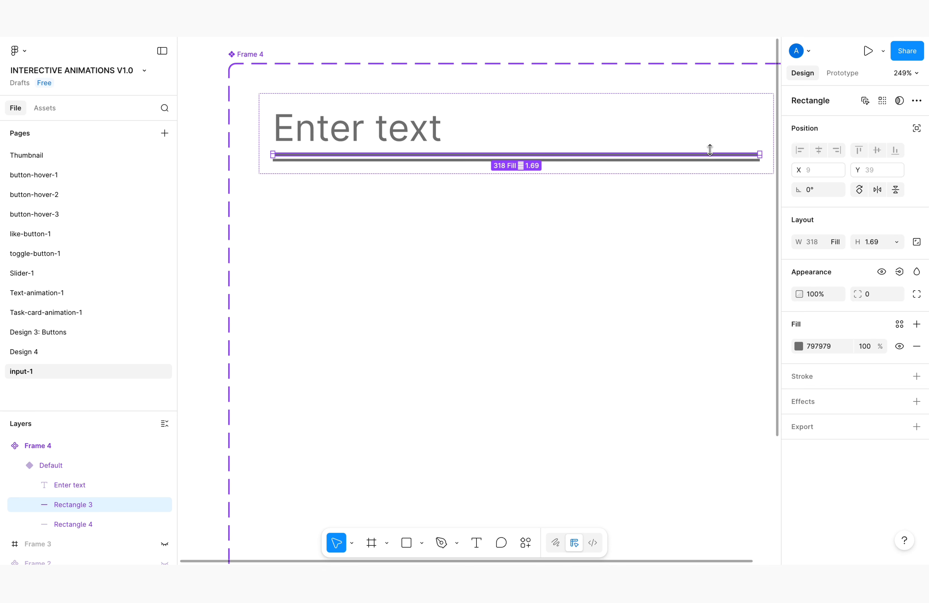
left_click(917, 128)
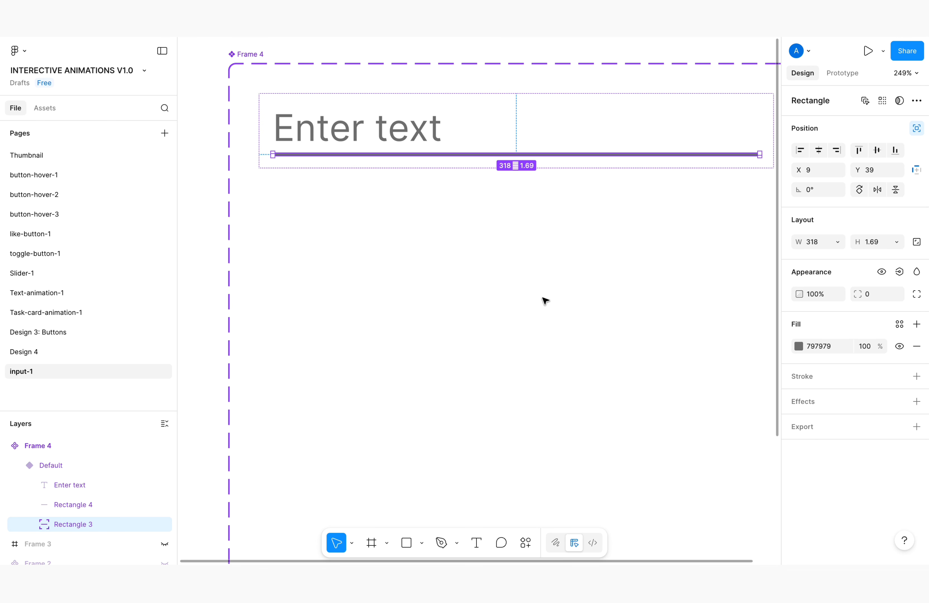
Add a second variant from the Default one and position it directly below at X 20.16, Y 88
scroll(313, 188, "down", 5)
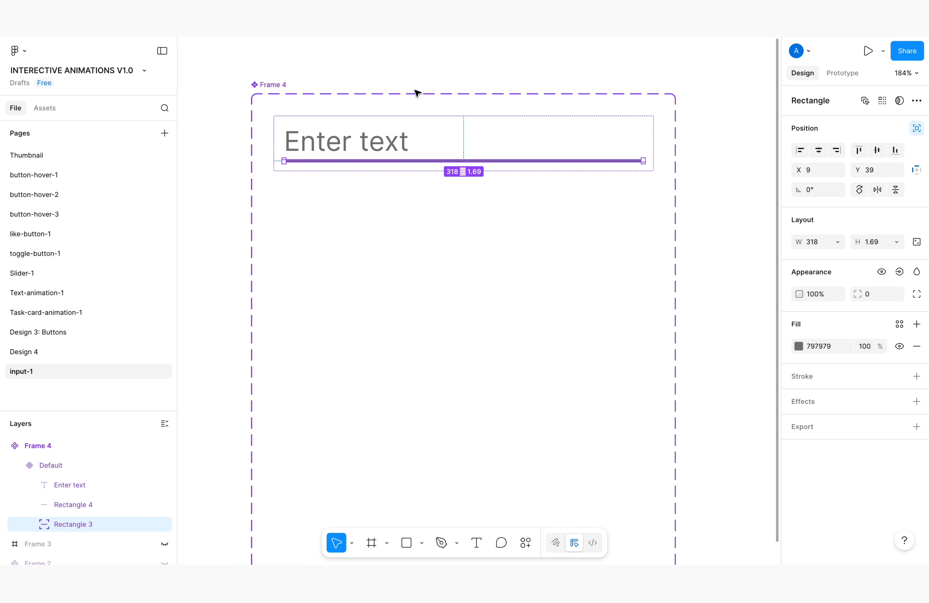
left_click(413, 67)
left_click(385, 126)
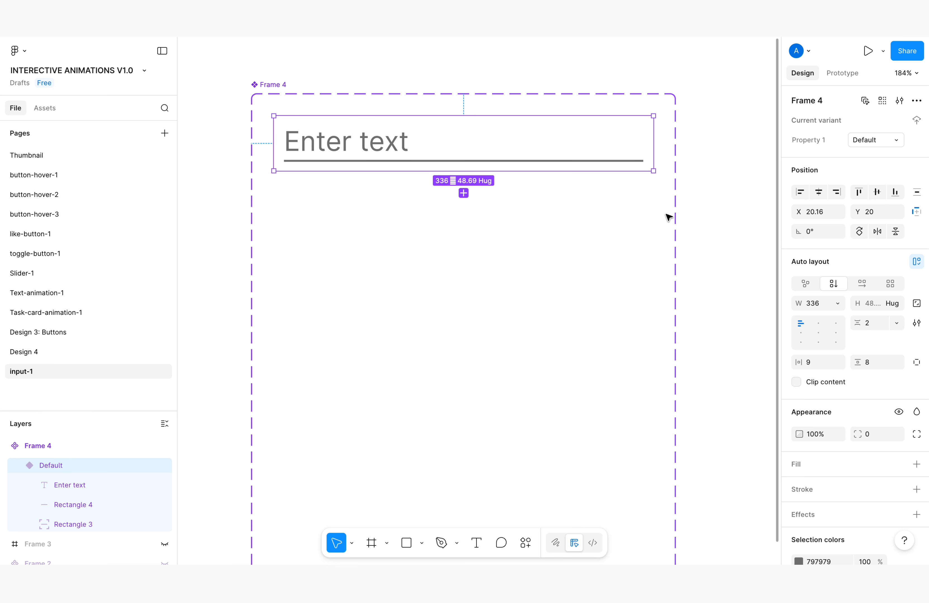
left_click(464, 194)
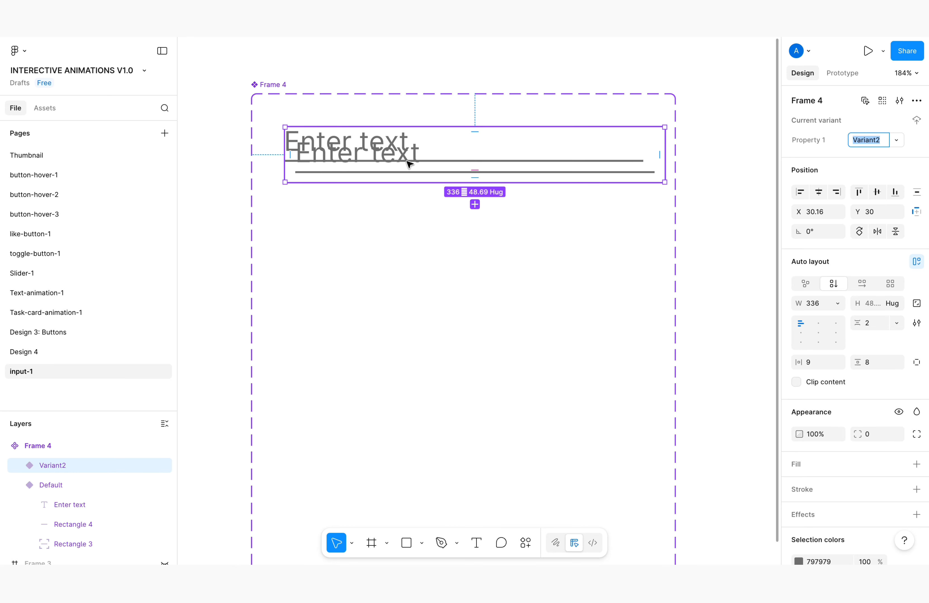
left_click_drag(398, 165, 390, 231)
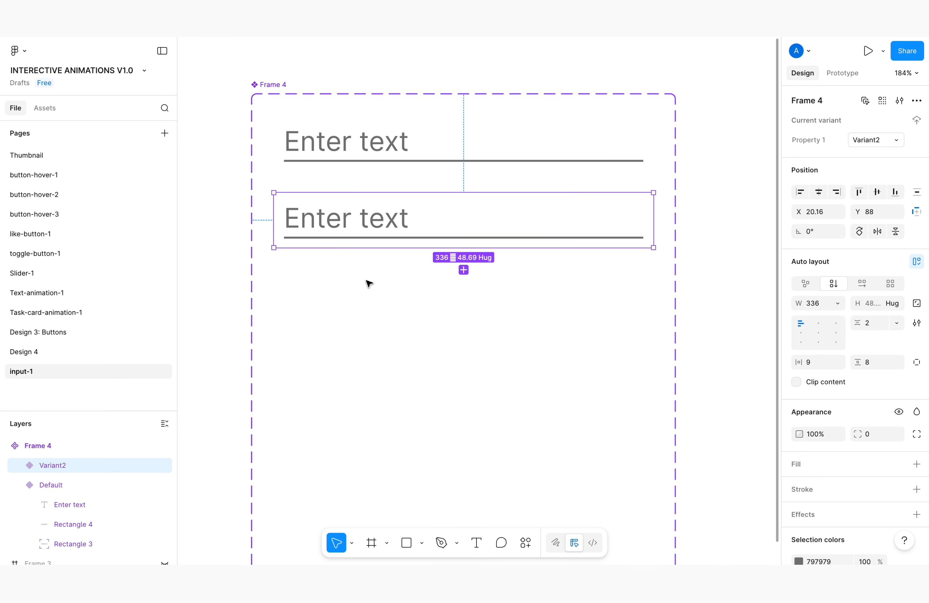
Set the "Enter text" layer in the second variant to auto width and create a duplicate of it that ignores auto layout
double_click(358, 224)
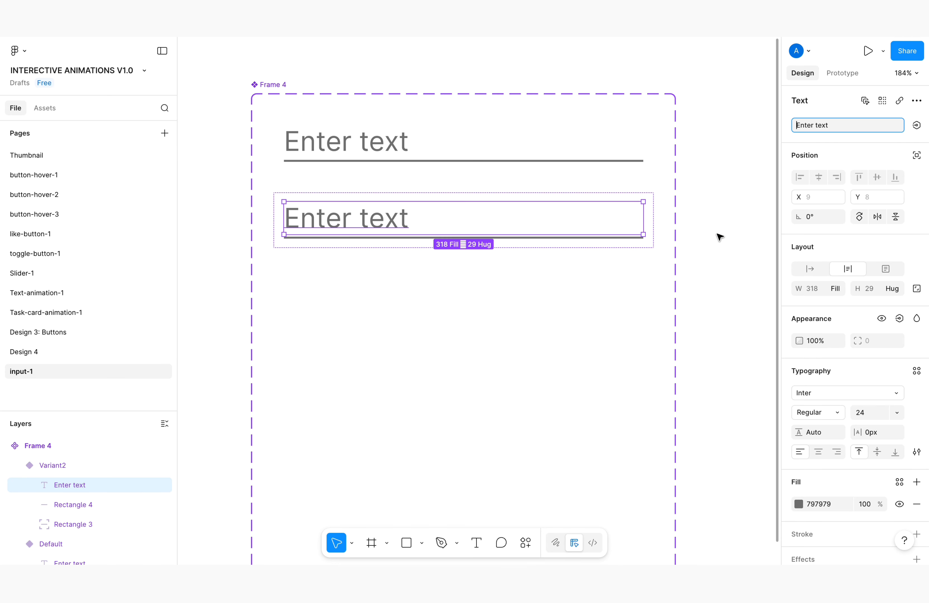
left_click(810, 270)
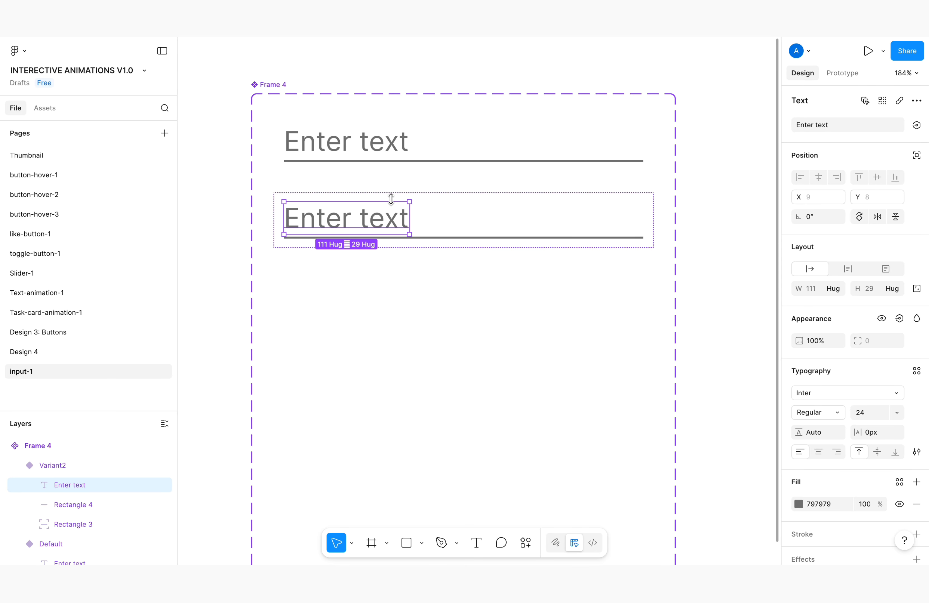
key("ctrl+d")
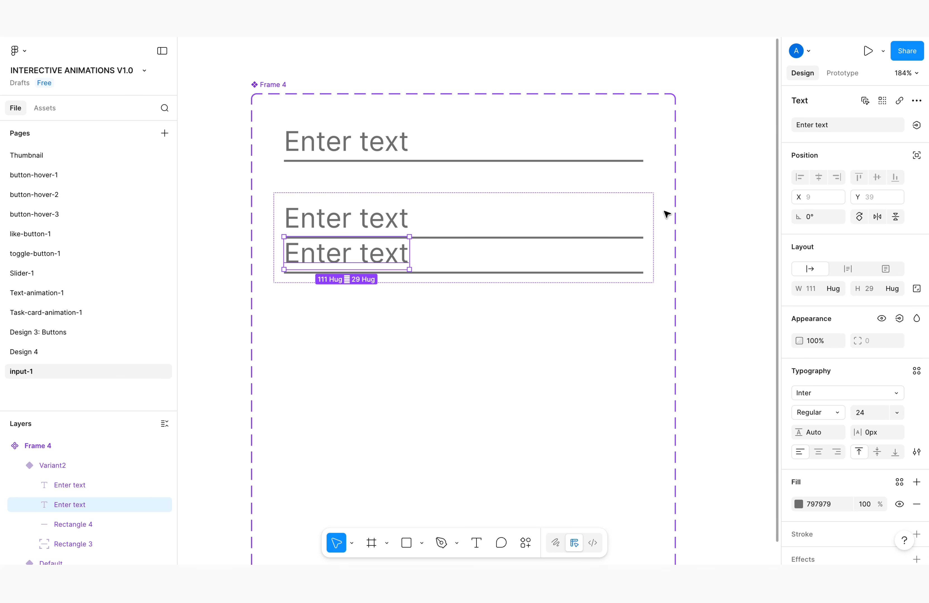
left_click(916, 156)
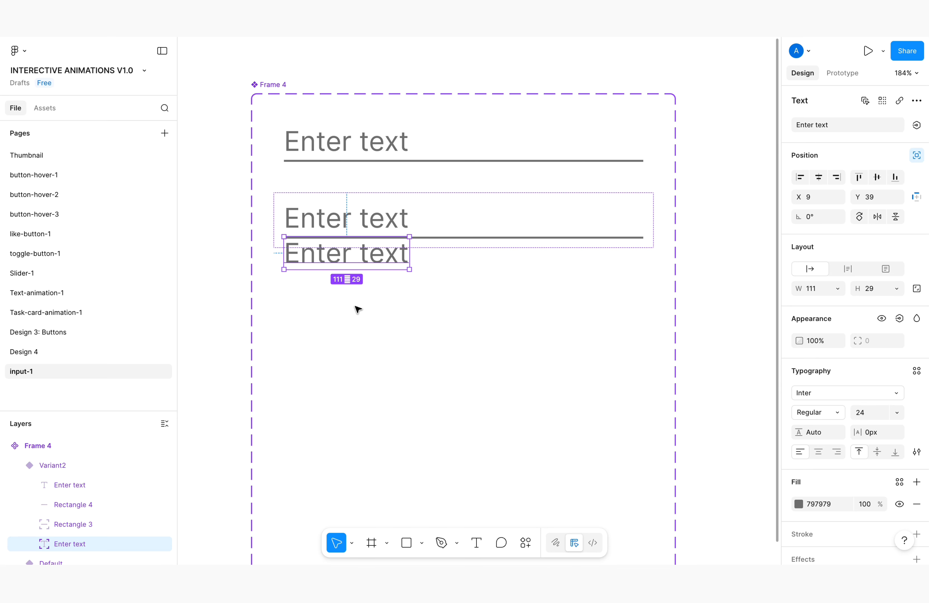
Raise the duplicated "Enter text" label to Y -19 and move the second variant down to Y 106
left_click(357, 309)
left_click(377, 267)
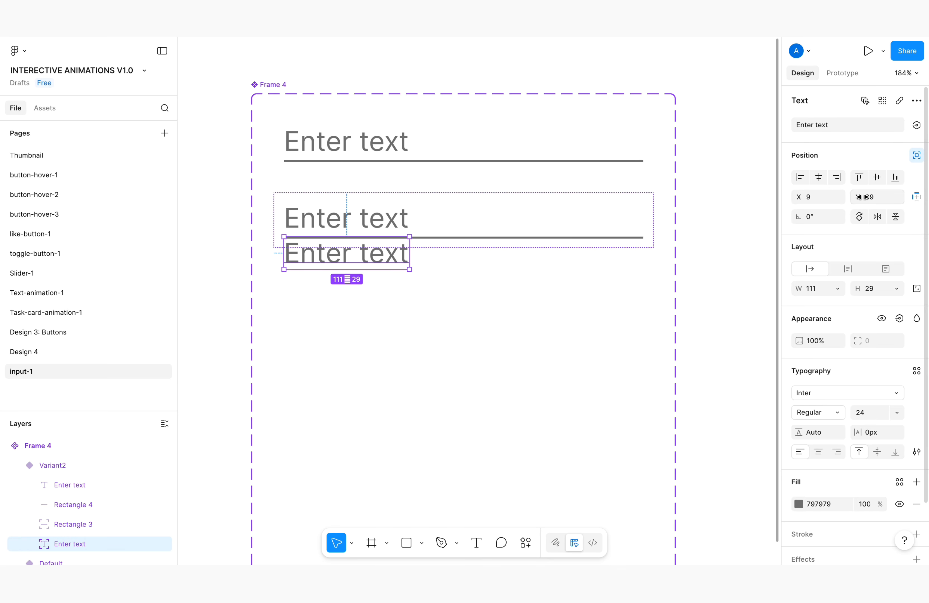
left_click_drag(860, 197, 787, 196)
left_click(522, 218)
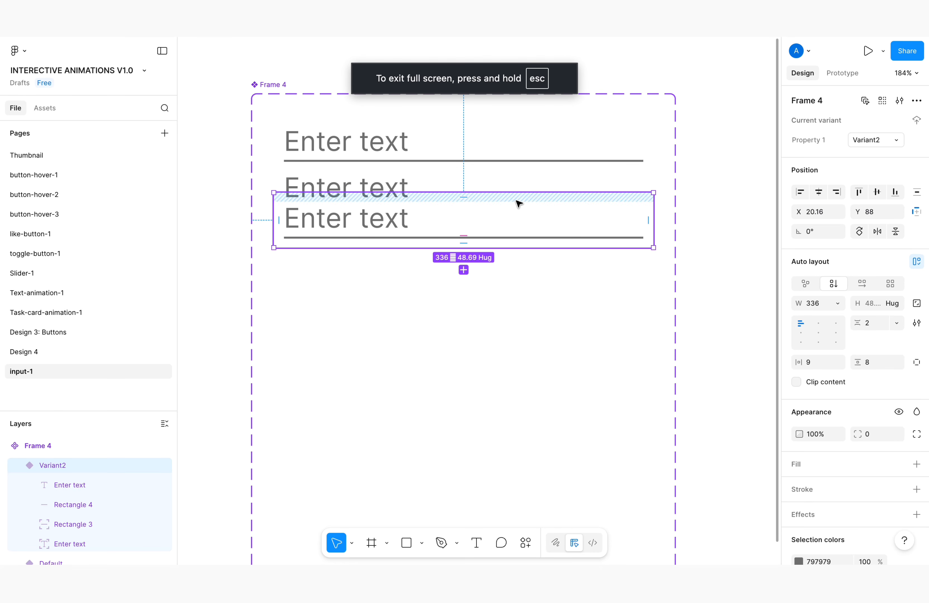
left_click_drag(519, 201, 518, 226)
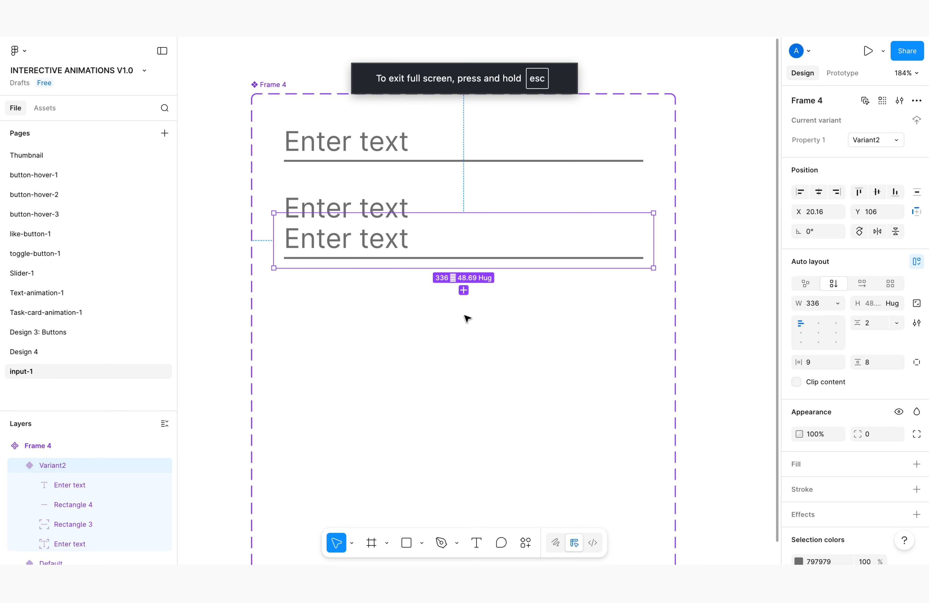
Set the font size of the raised "Enter text" label in the second variant to 16
left_click(364, 206)
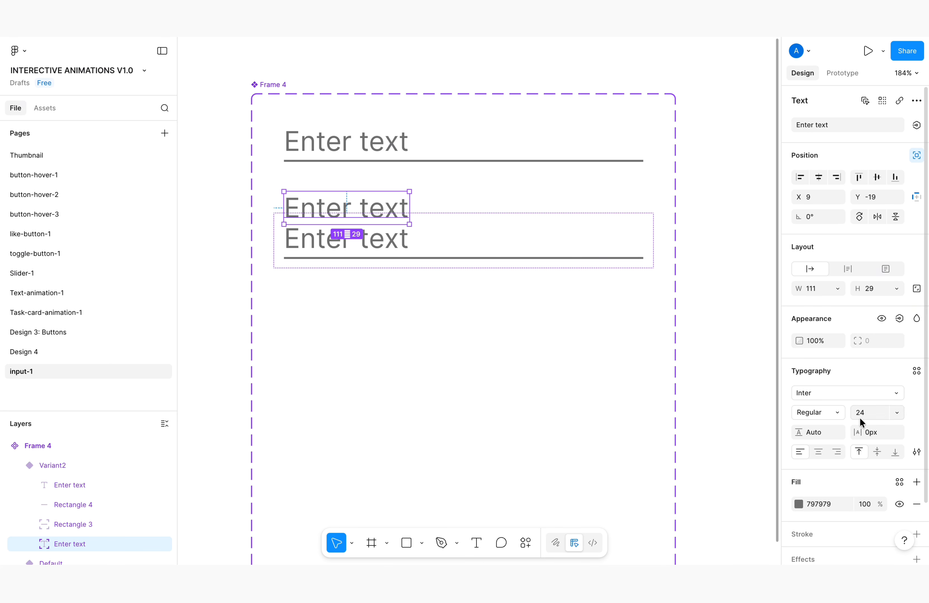
left_click(900, 416)
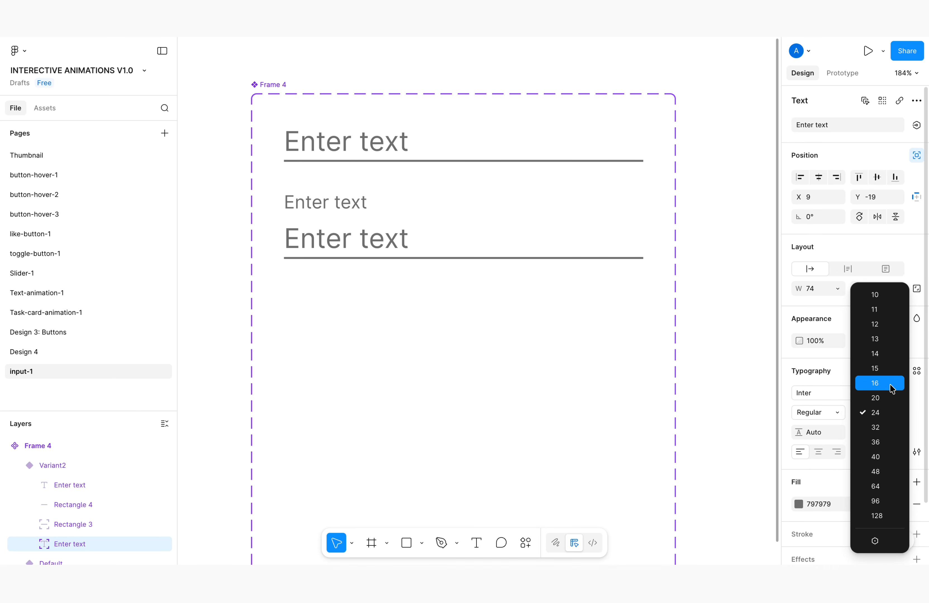
left_click(874, 383)
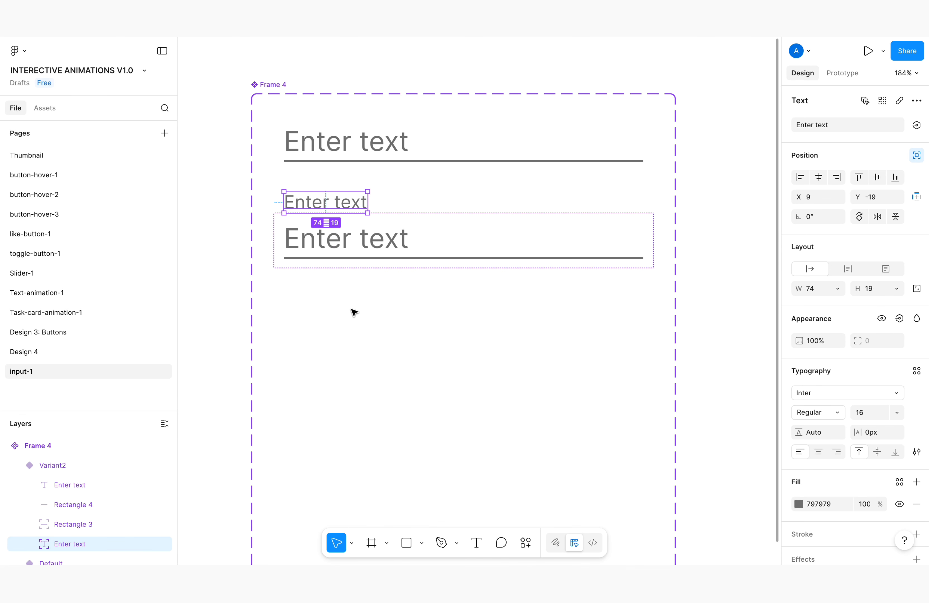
Add a third variant based on the second one, placed below it in the component set
left_click(354, 312)
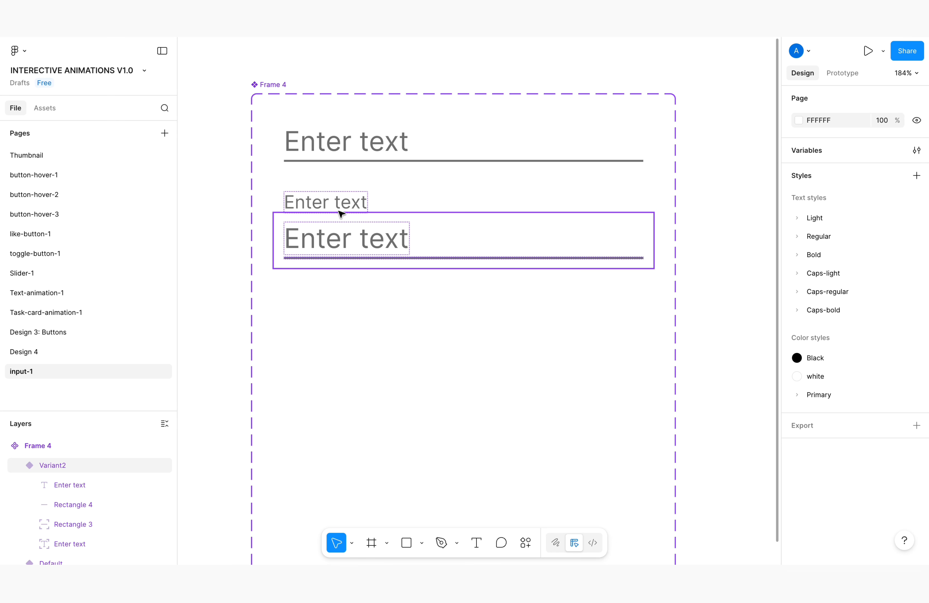
left_click(451, 227)
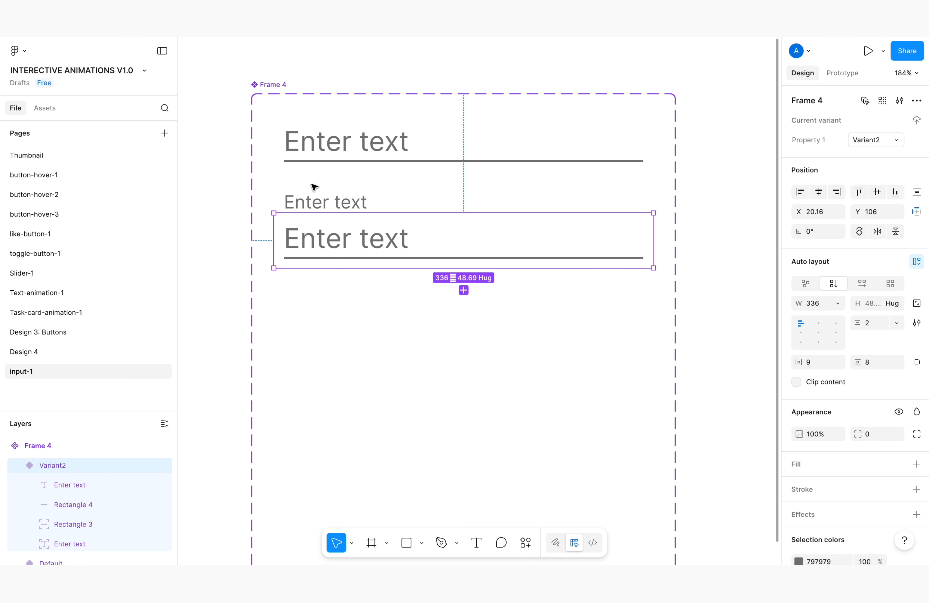
left_click(464, 291)
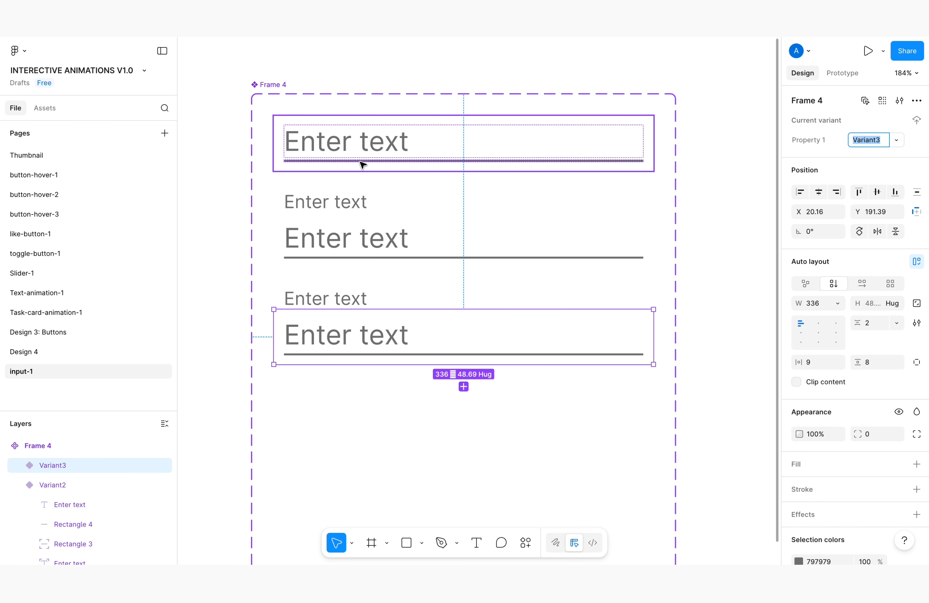
Set the raised "Enter text" label in the third variant to font size 12 and move that variant down to Y 199
scroll(392, 332, "down", 2)
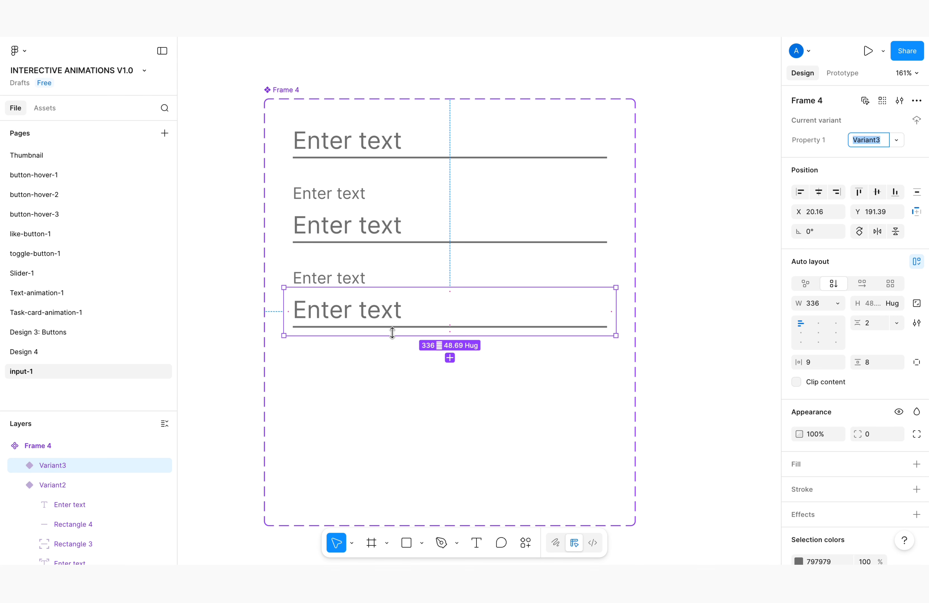
left_click(349, 280)
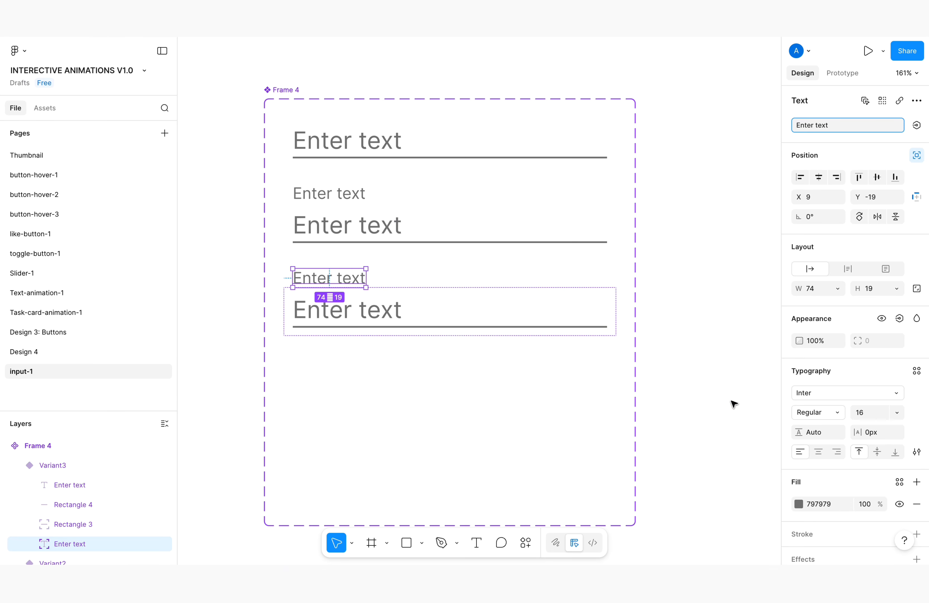
left_click(898, 419)
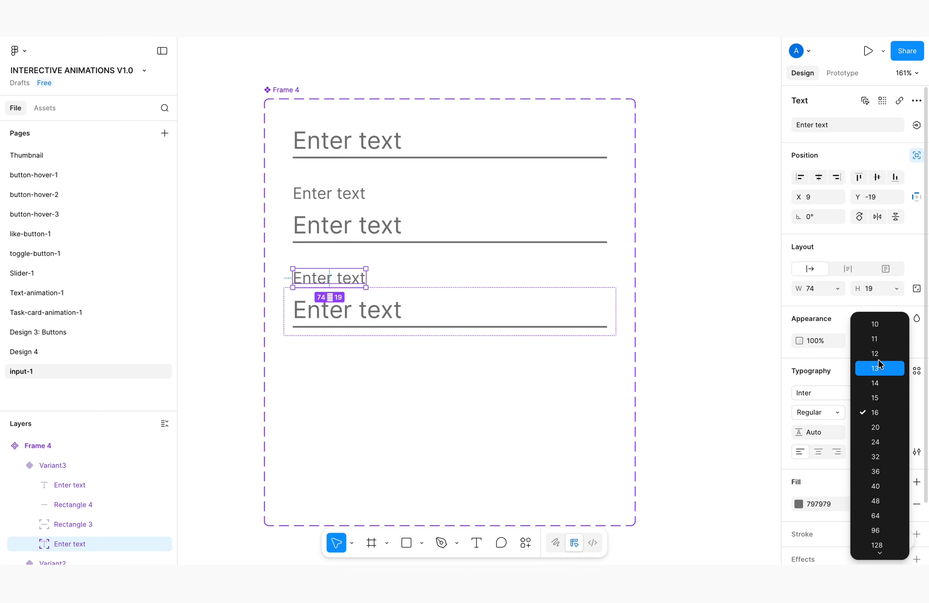
key("Escape")
left_click(328, 283)
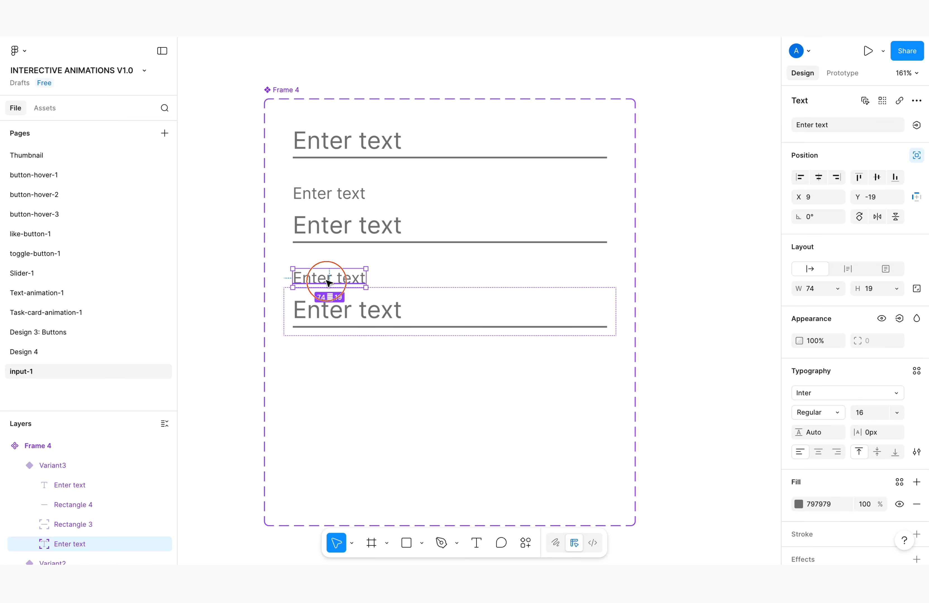
left_click(900, 416)
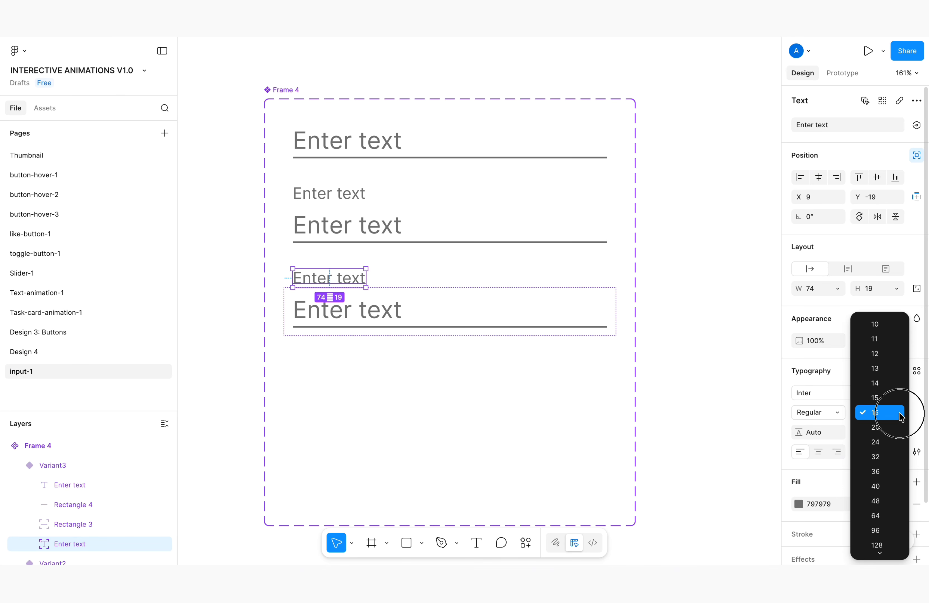
left_click(881, 354)
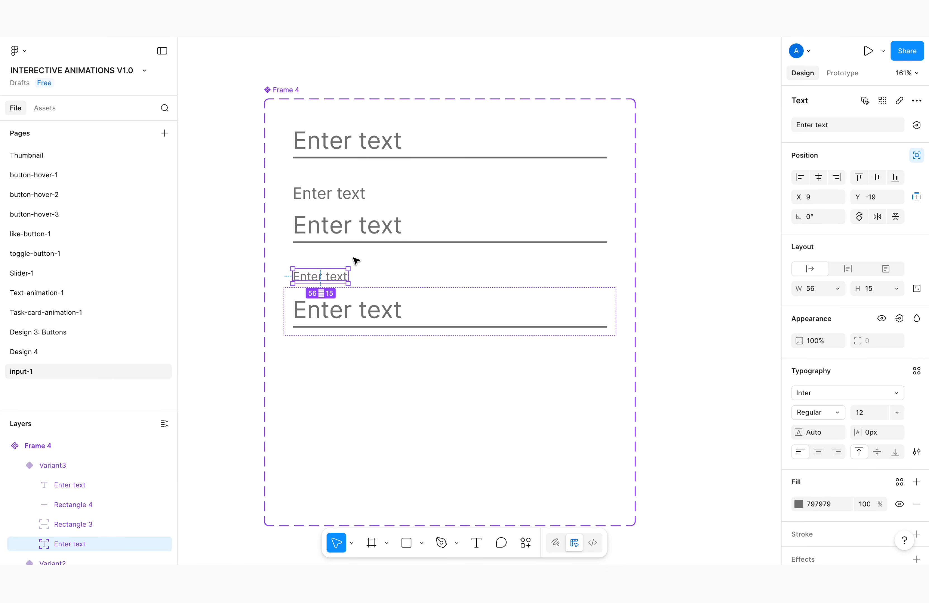
left_click(435, 305)
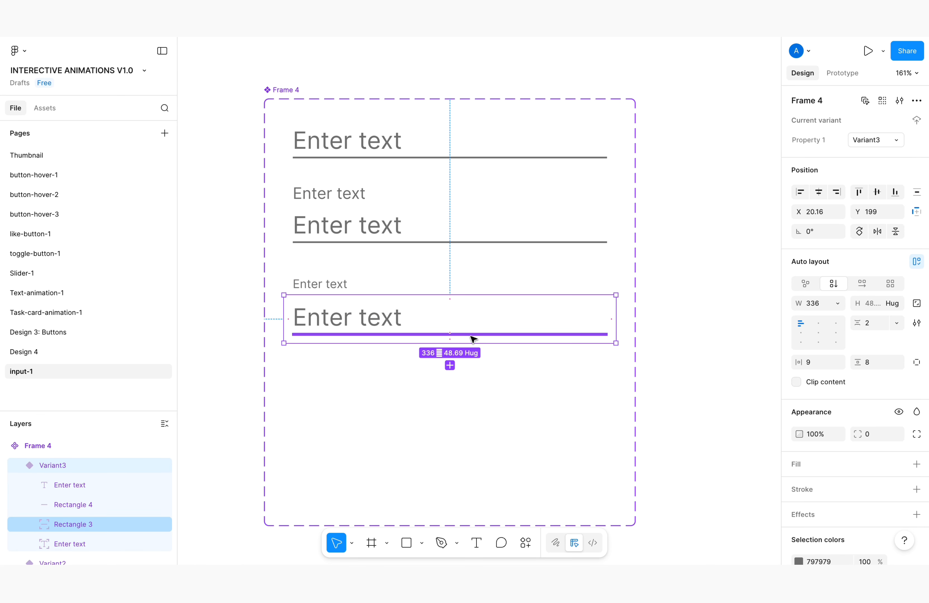
Change the fill of the Rectangle 3 underline in the third variant to purple 9747FF
left_click(450, 340)
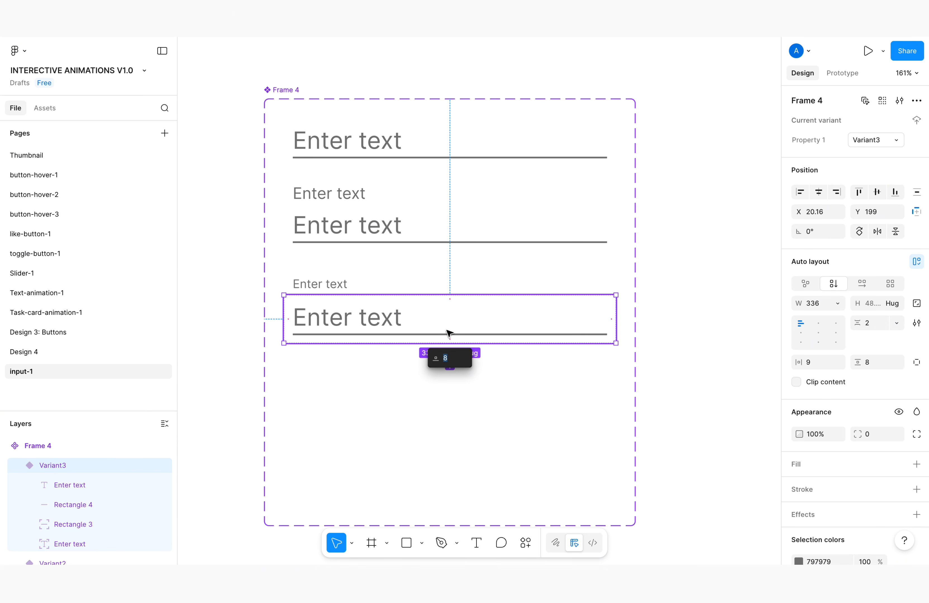
left_click(451, 317)
scroll(103, 495, "down", 1)
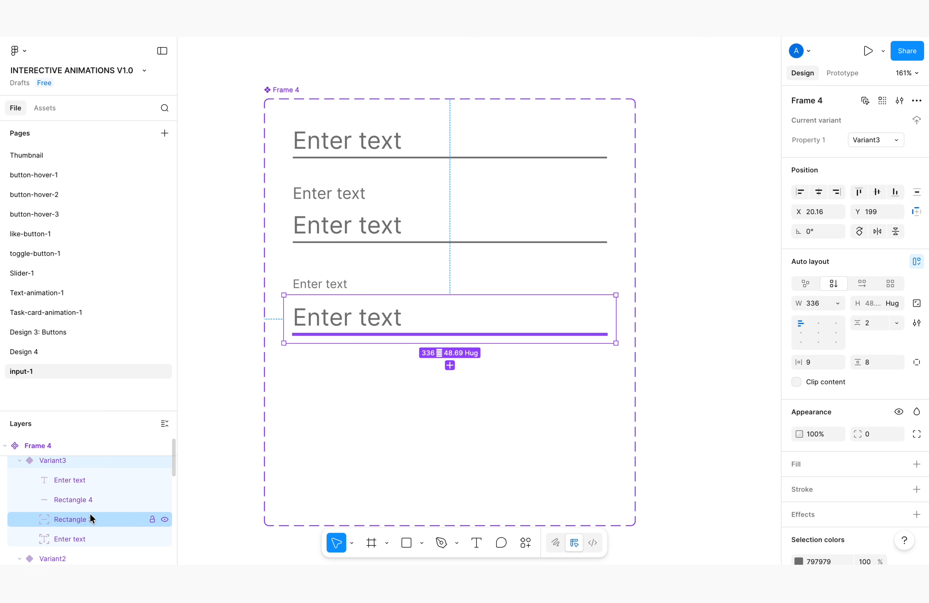
left_click(167, 513)
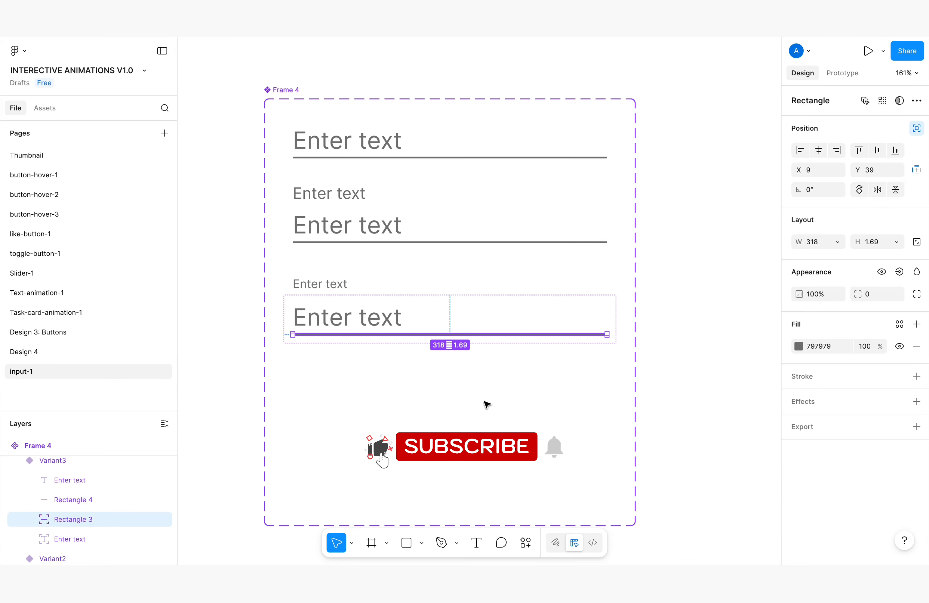
left_click(798, 346)
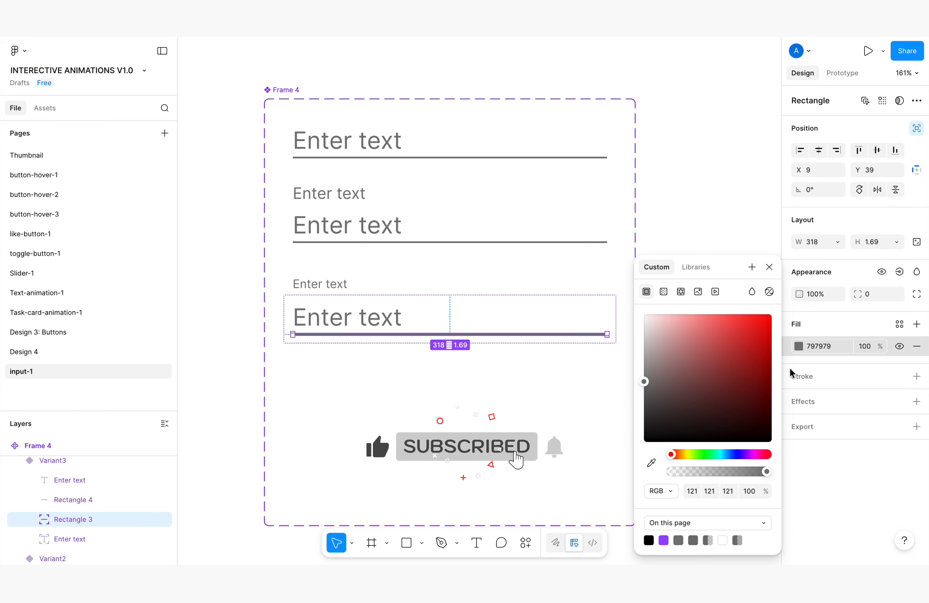
left_click(663, 541)
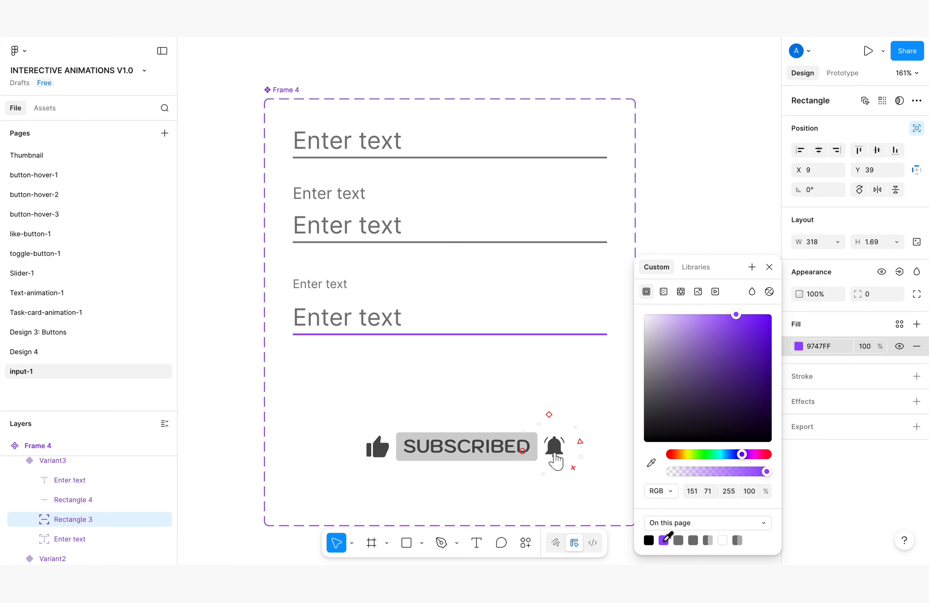
left_click(769, 268)
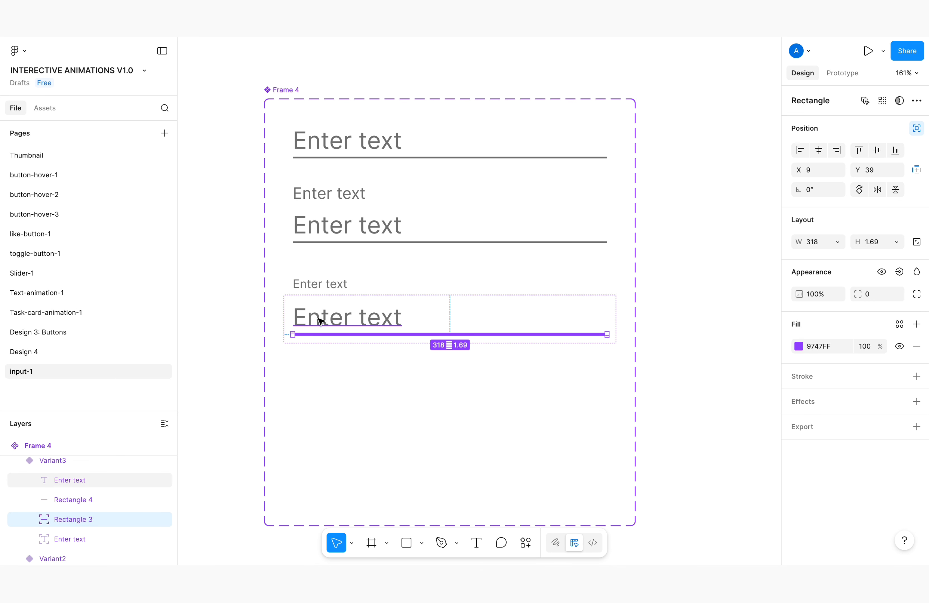
Recolor the small raised "Enter text" labels in the third and second variants to purple 9747FF
left_click(332, 279)
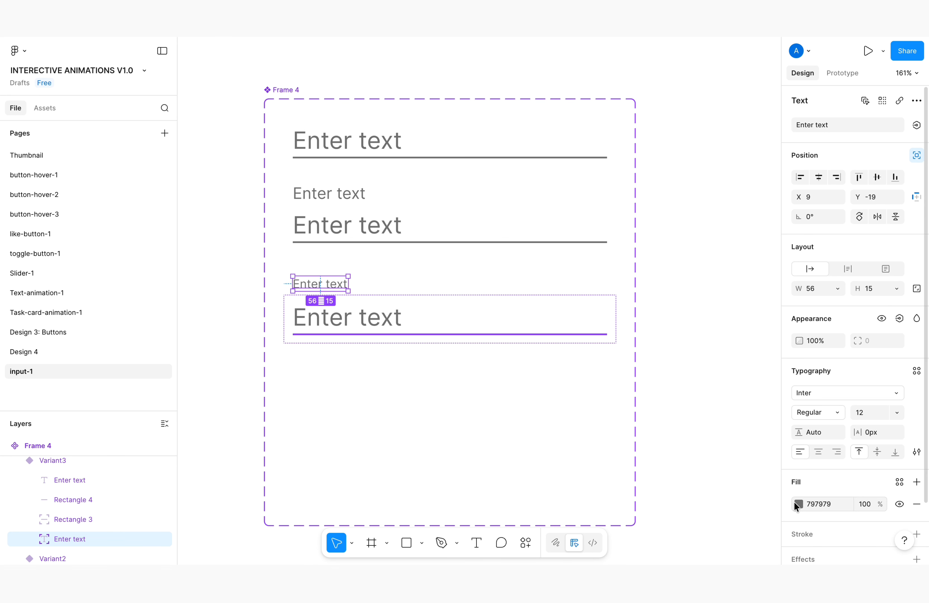
left_click(799, 505)
left_click(663, 541)
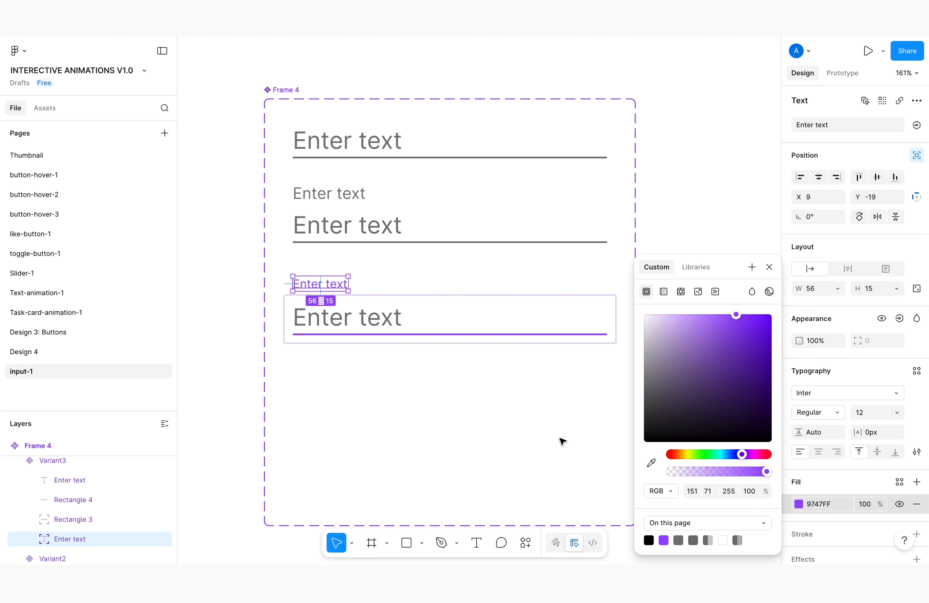
left_click(354, 192)
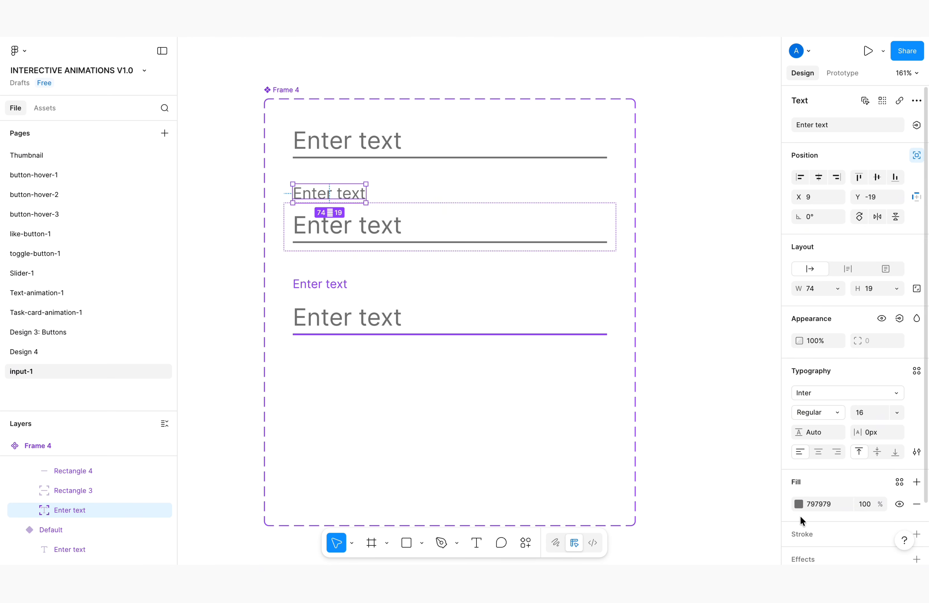
left_click(798, 505)
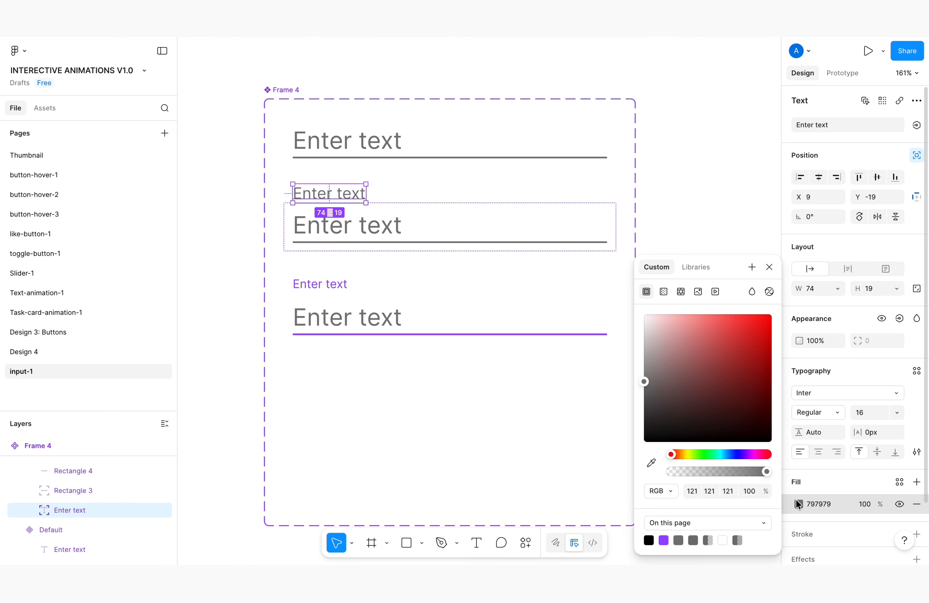
left_click(666, 540)
left_click(437, 438)
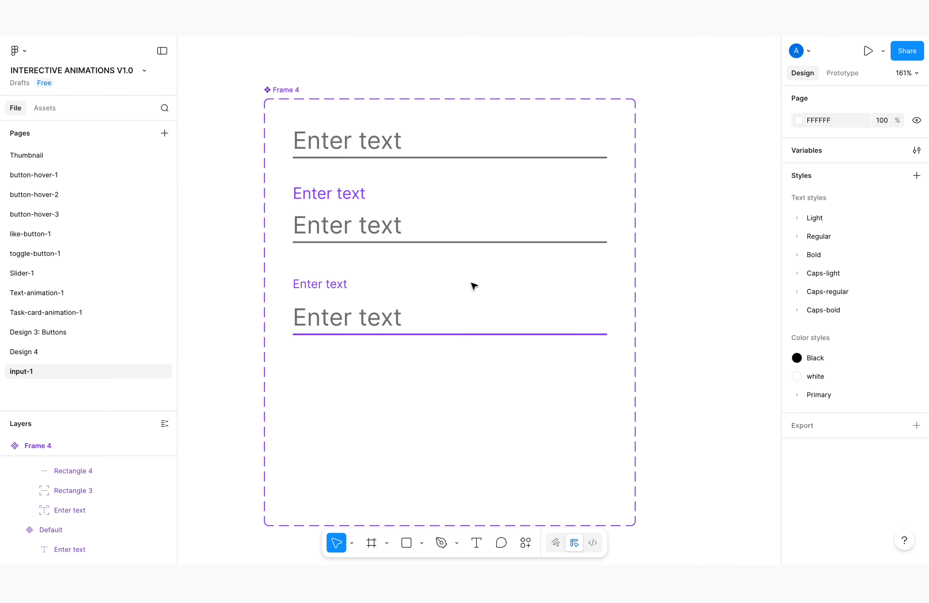
Add a fourth variant based on the third one and place it below at about Y 292
left_click(458, 310)
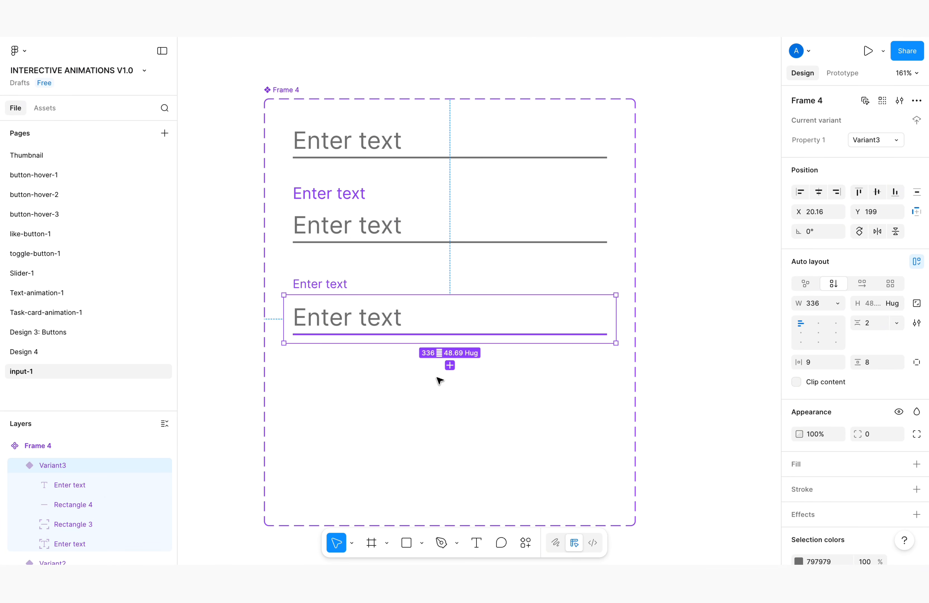
left_click(450, 365)
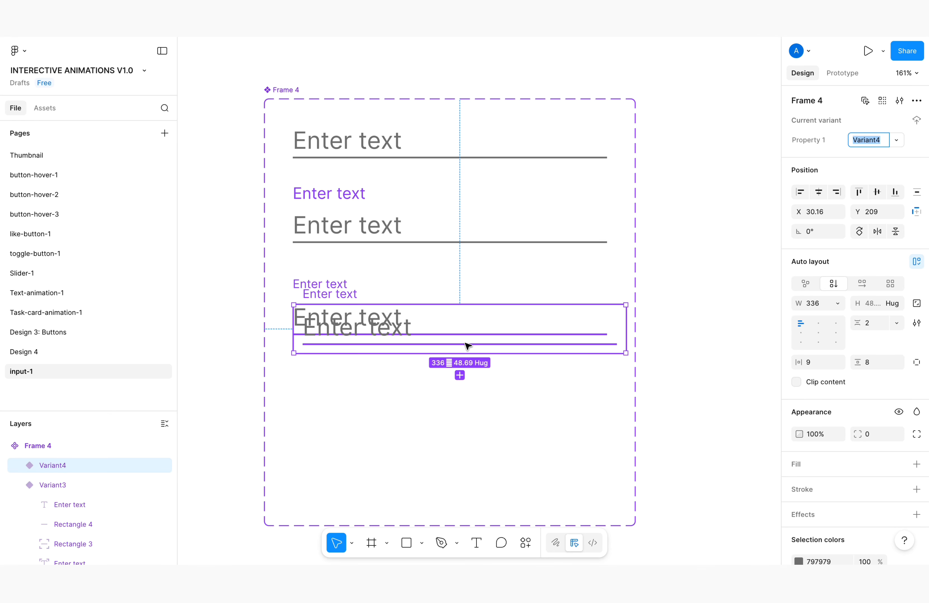
left_click_drag(470, 341, 456, 425)
Set the width of the purple Rectangle 3 underline in the third variant to 0
left_click(485, 337)
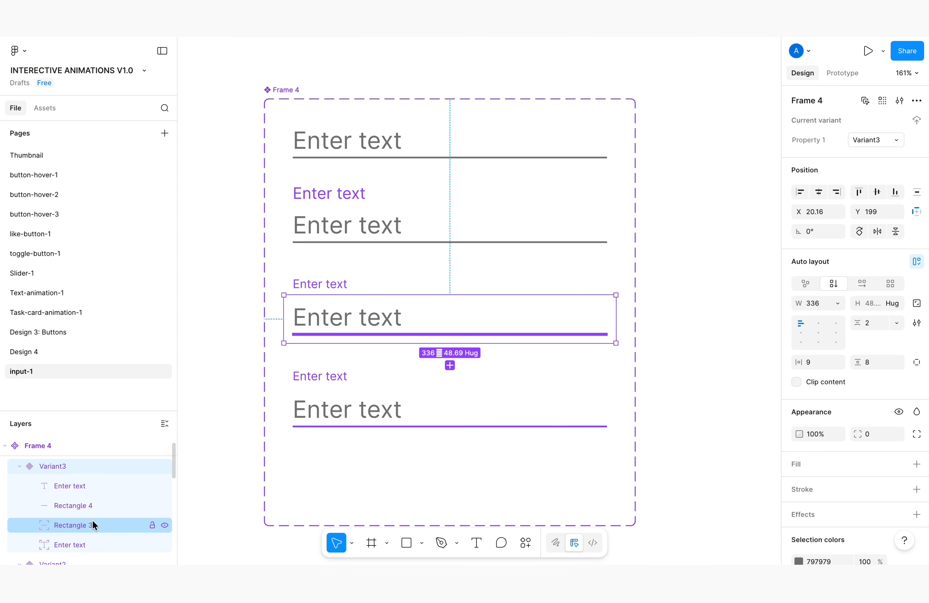
left_click(92, 521)
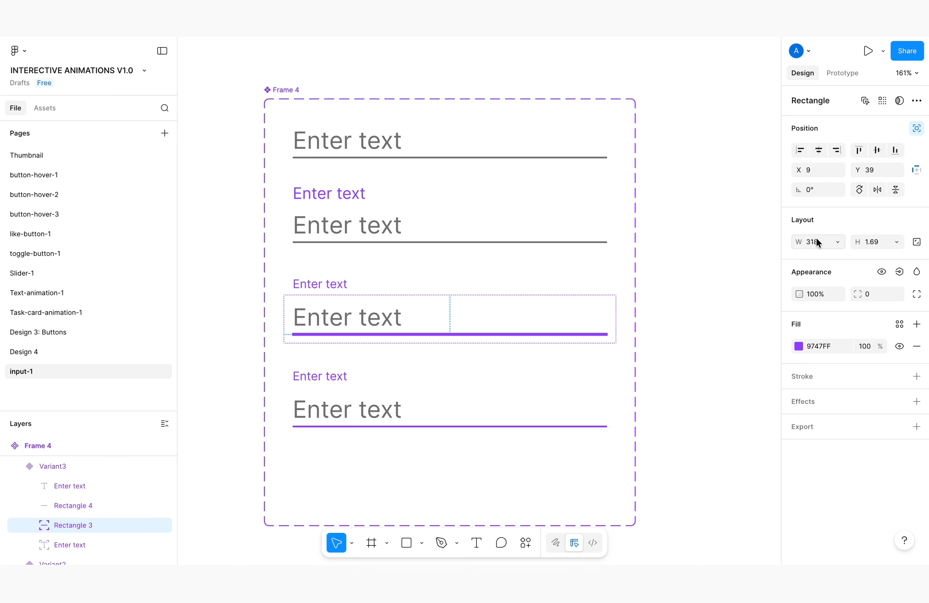
key("Return")
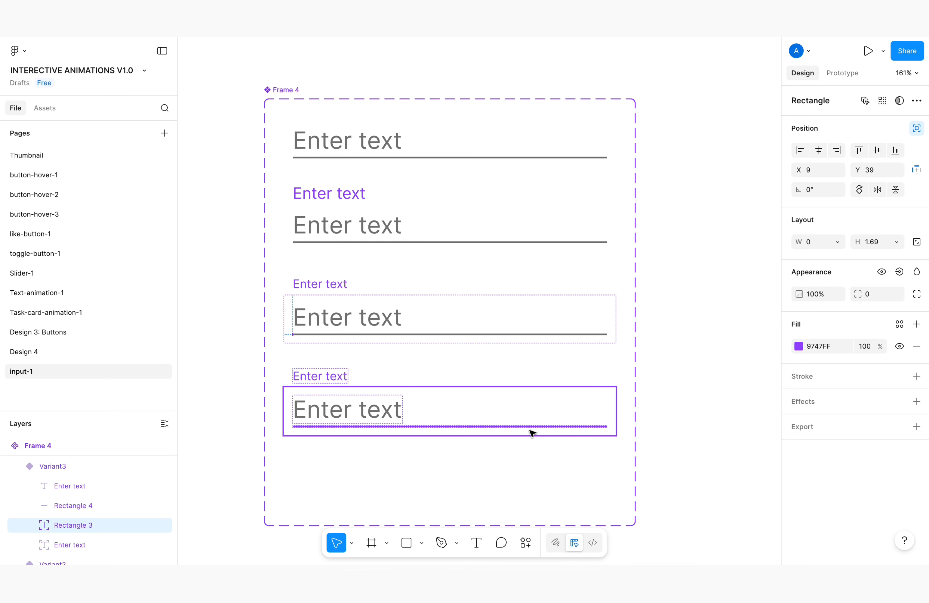
Examine the underlines and labels of the third and fourth variants up close
left_click(542, 430)
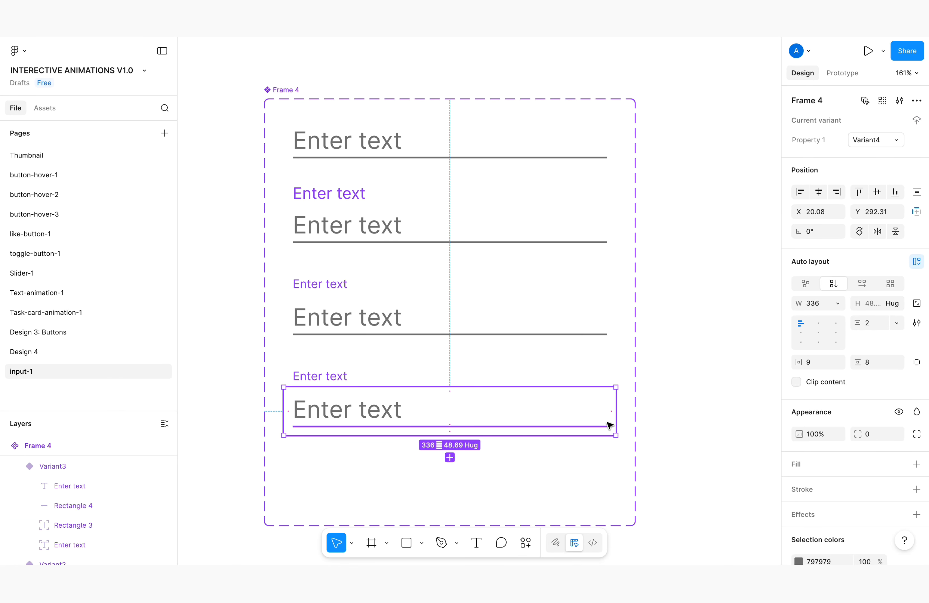
scroll(603, 428, "up", 5, "ctrl")
scroll(606, 431, "up", 1)
scroll(602, 397, "down", 4)
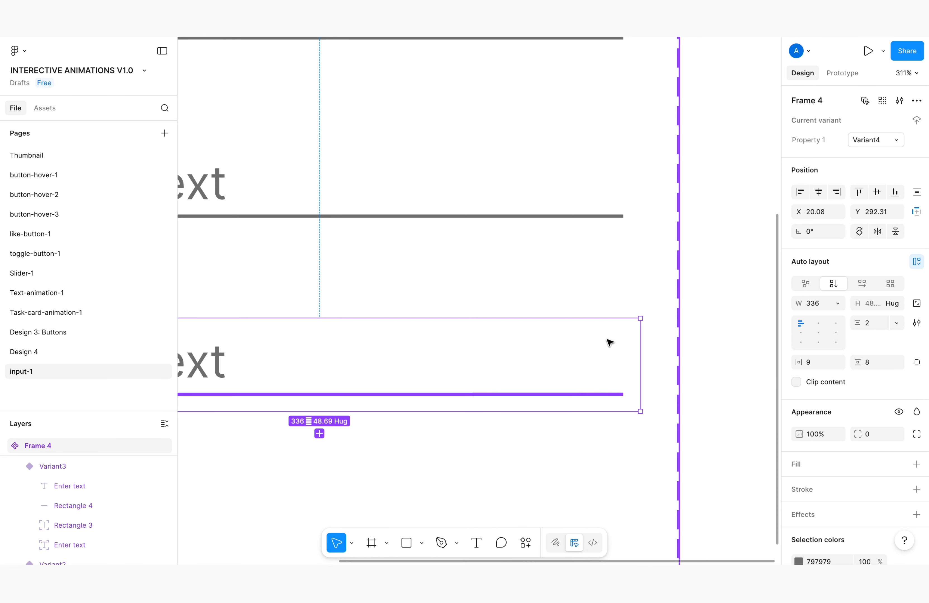
scroll(609, 214, "up", 6)
scroll(509, 255, "down", 4)
scroll(265, 264, "up", 5)
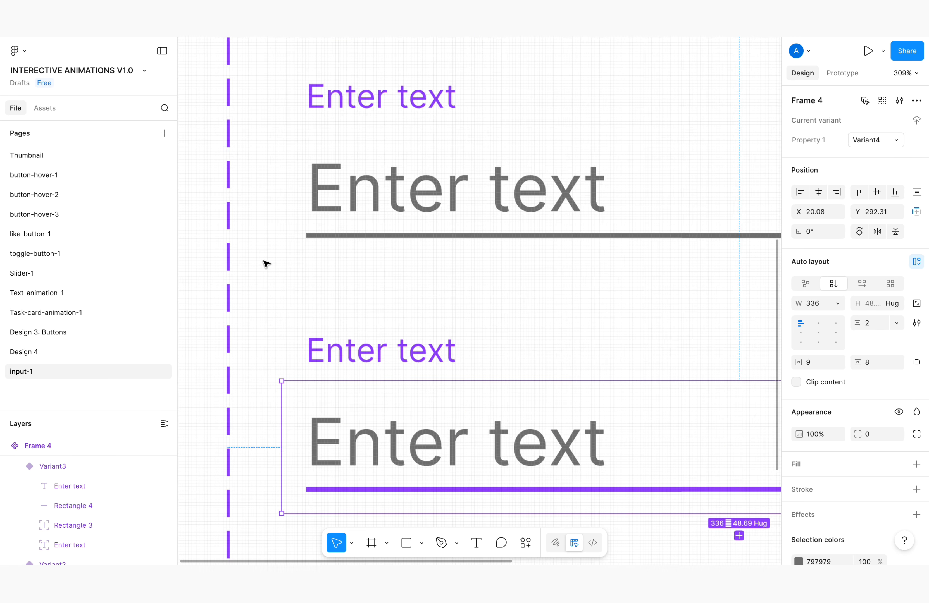
scroll(339, 239, "down", 8)
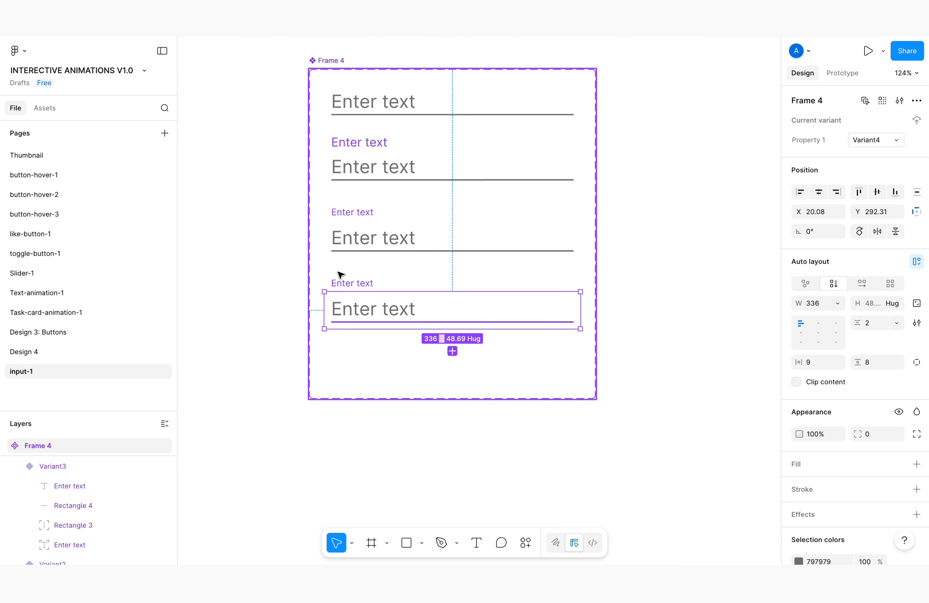
scroll(328, 140, "up", 3)
scroll(379, 285, "down", 1)
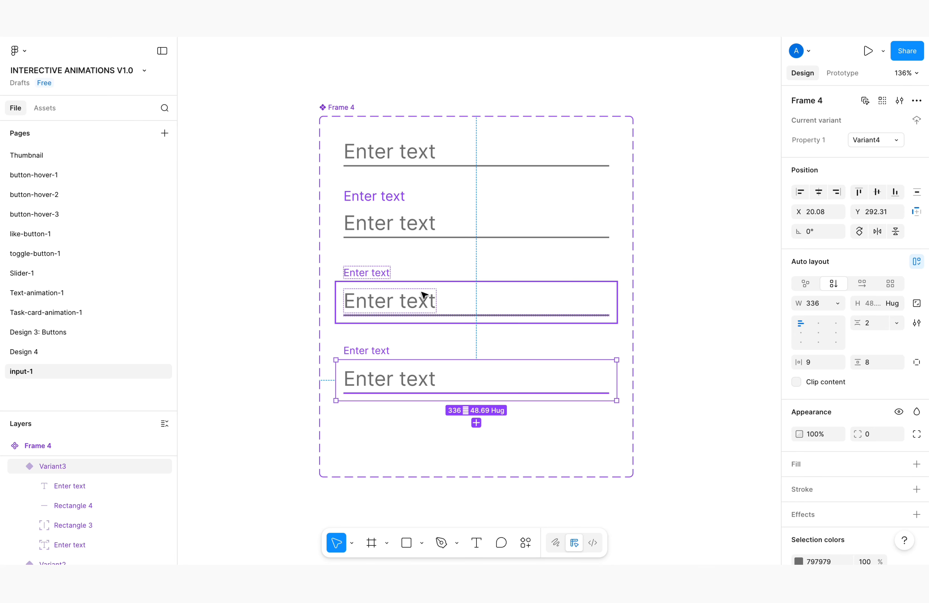
Set the fill opacity of the large "Enter text" layers in the third and fourth variants to 50%
double_click(407, 300)
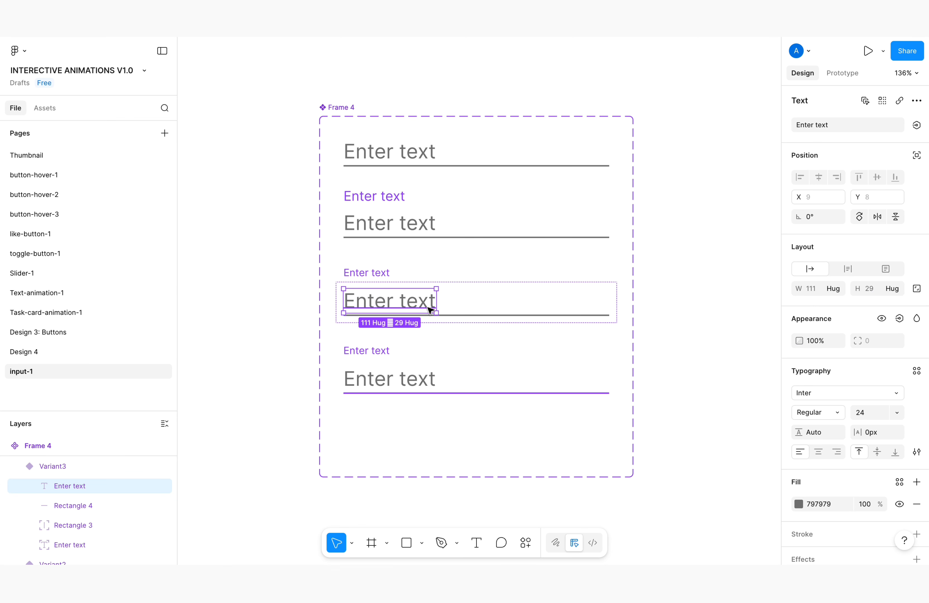
left_click(866, 502)
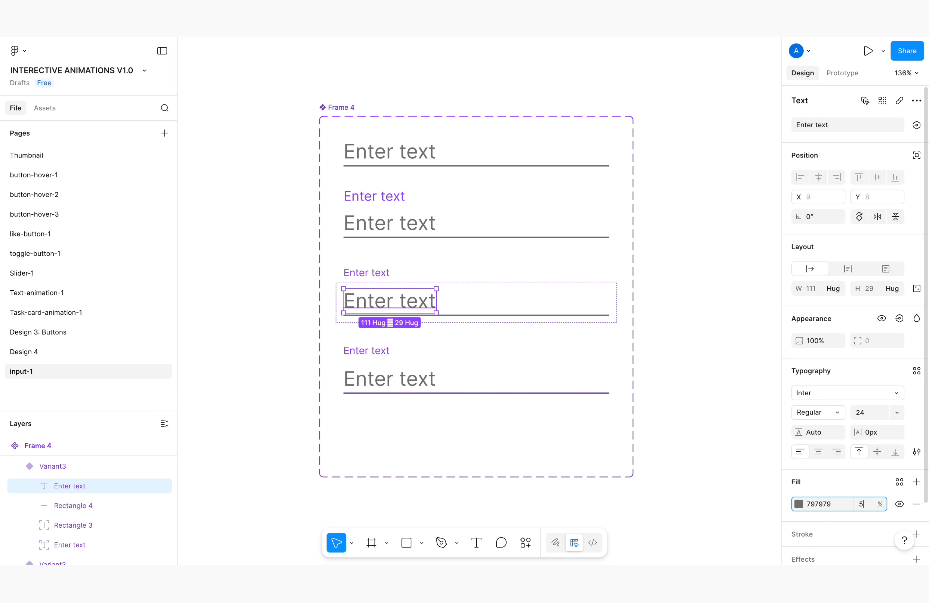
type("50")
key("Return")
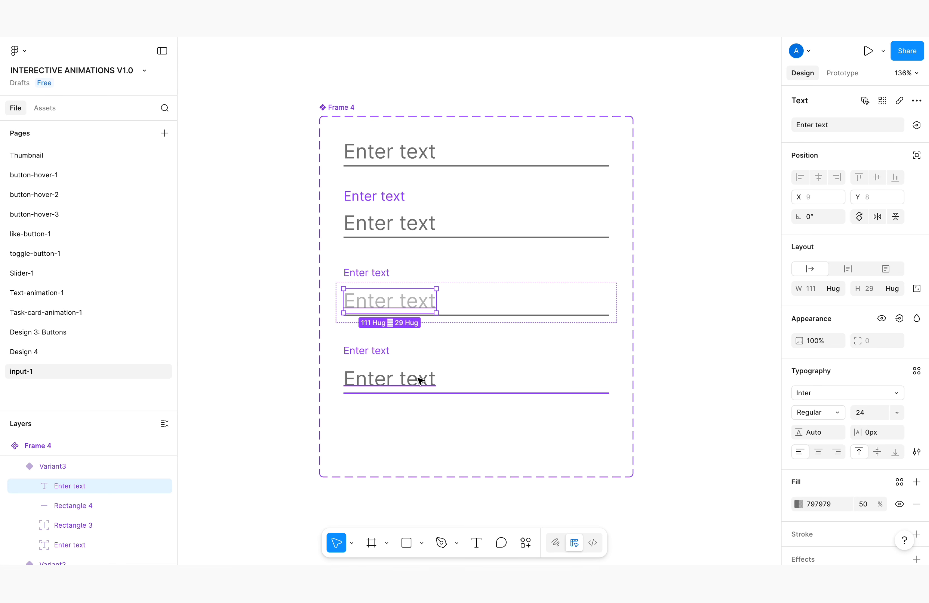
double_click(421, 379)
left_click(865, 505)
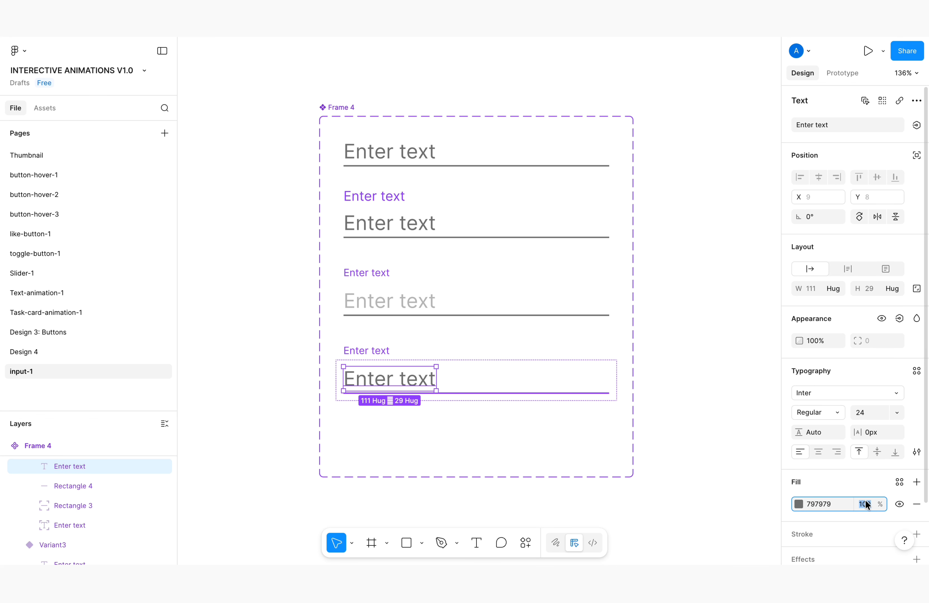
key("Return")
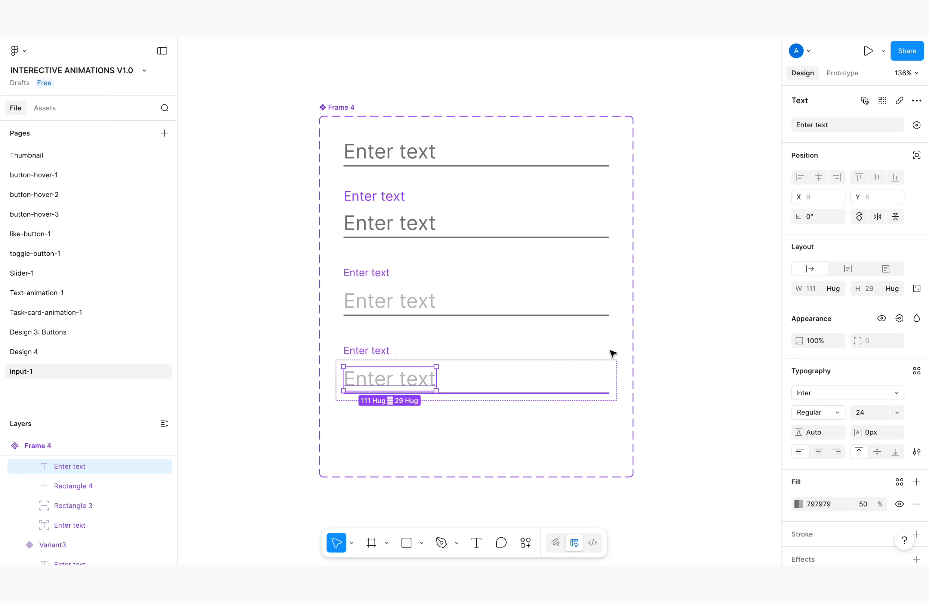
left_click(607, 338)
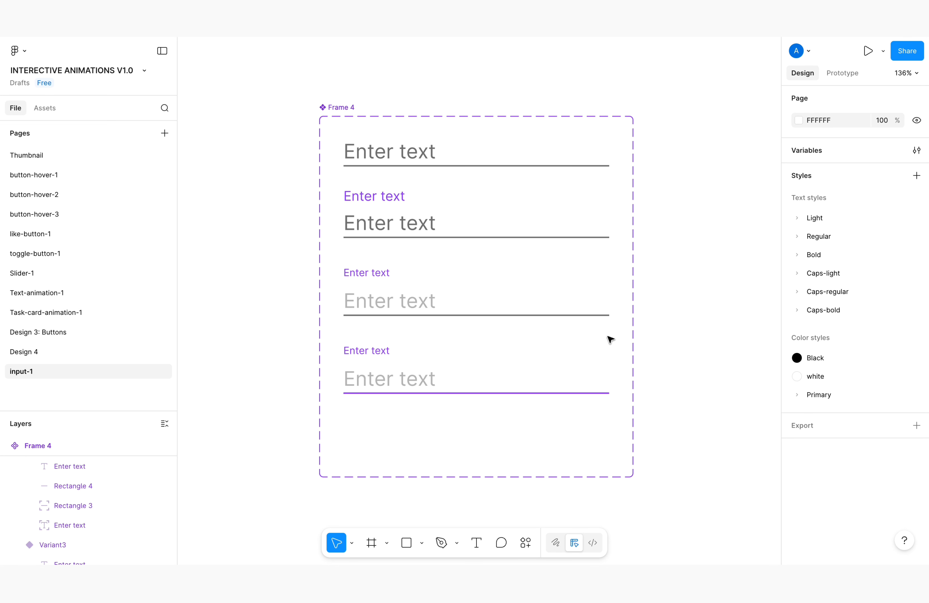
Add an on-click prototype interaction from the Default variant that changes to Variant2 with Instant animation
left_click(838, 73)
left_click(446, 151)
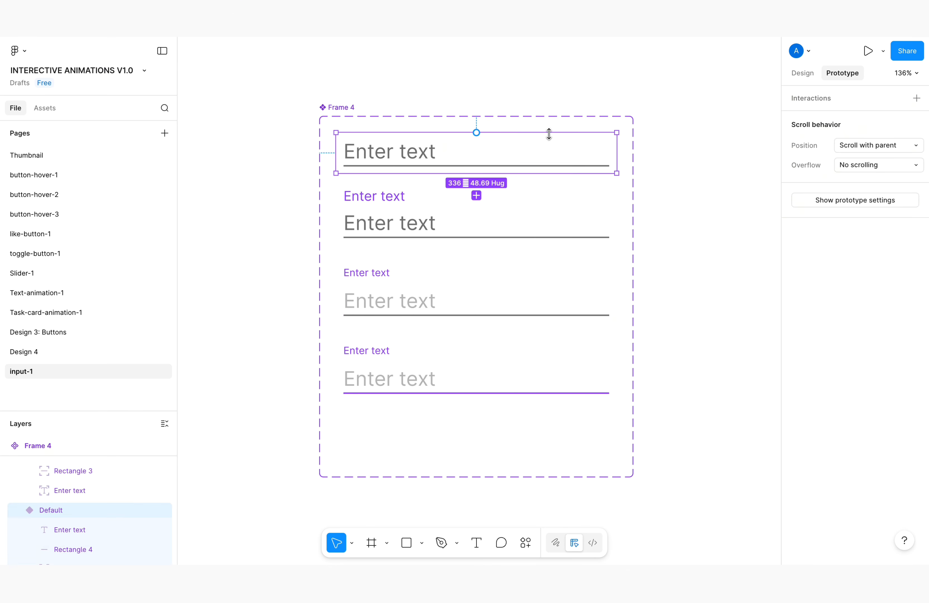
left_click_drag(476, 133, 463, 233)
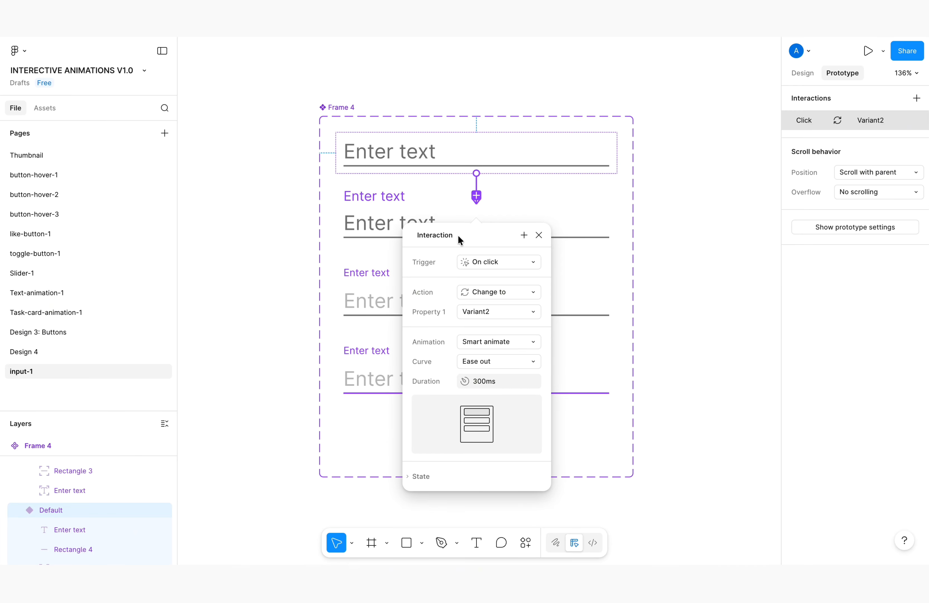
left_click(504, 260)
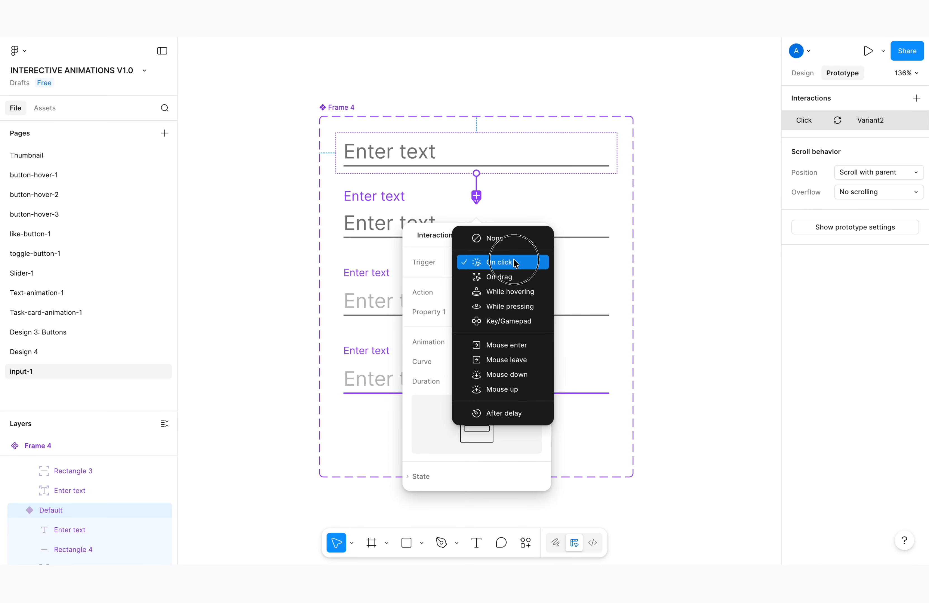
left_click(529, 255)
left_click(505, 344)
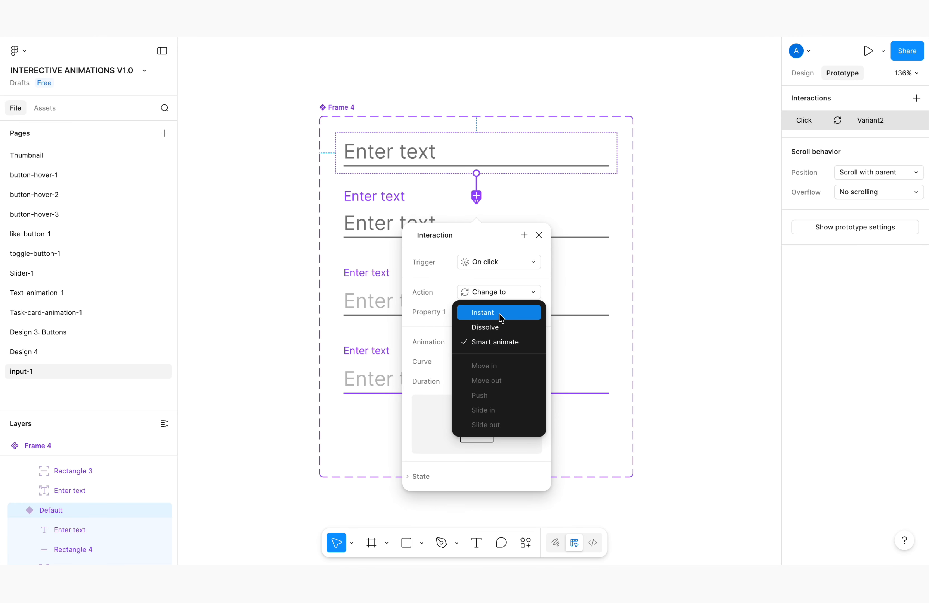
left_click(502, 317)
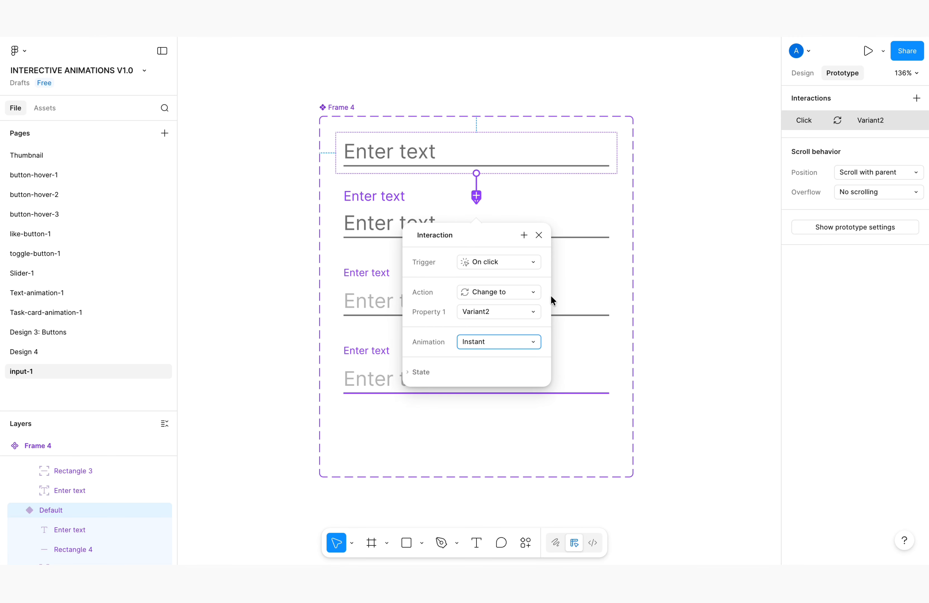
left_click(539, 235)
Connect Variant2 to Variant3 with a change-to interaction triggered after a delay of 1 ms
left_click(508, 222)
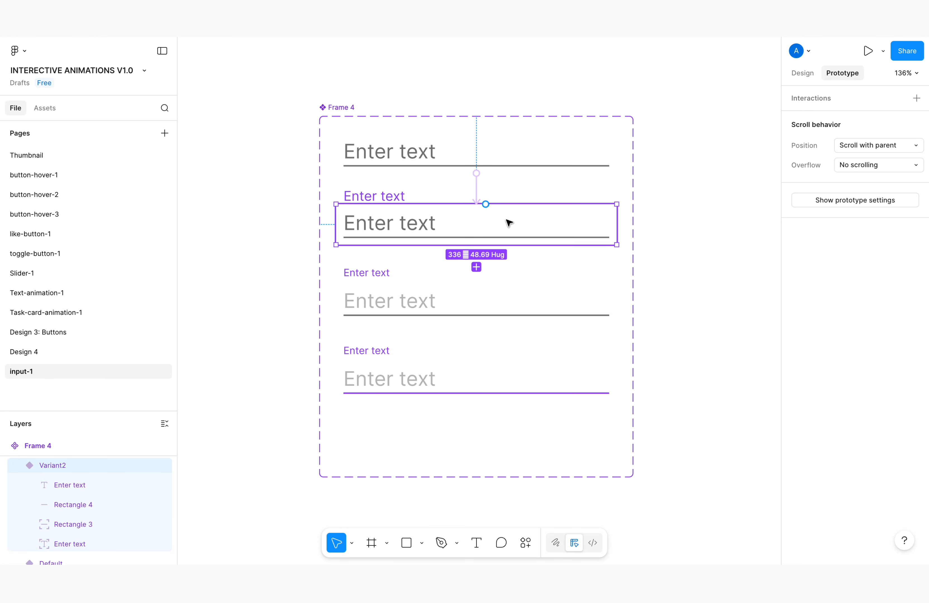
left_click_drag(476, 246, 484, 304)
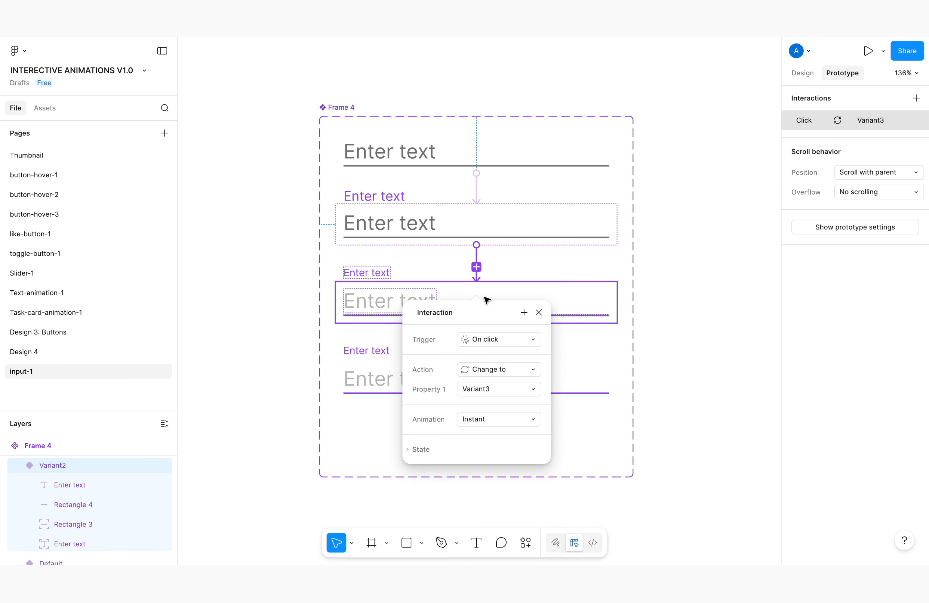
left_click(481, 339)
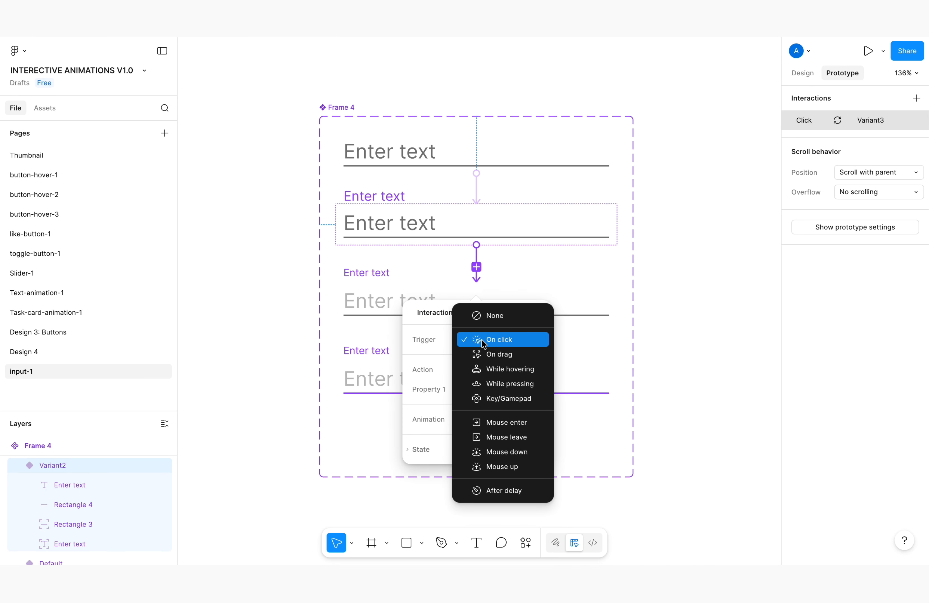
left_click(506, 485)
left_click(485, 360)
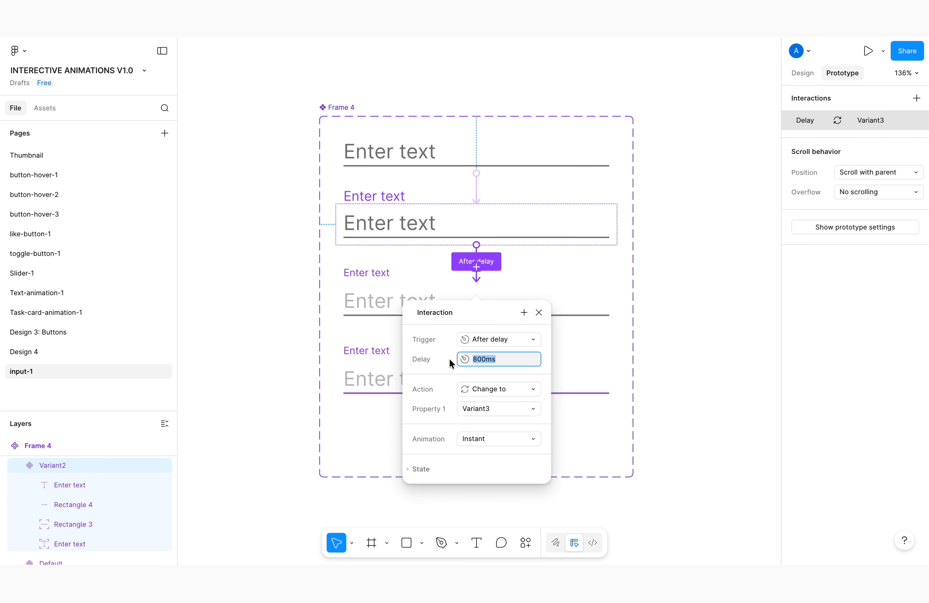
left_click(548, 363)
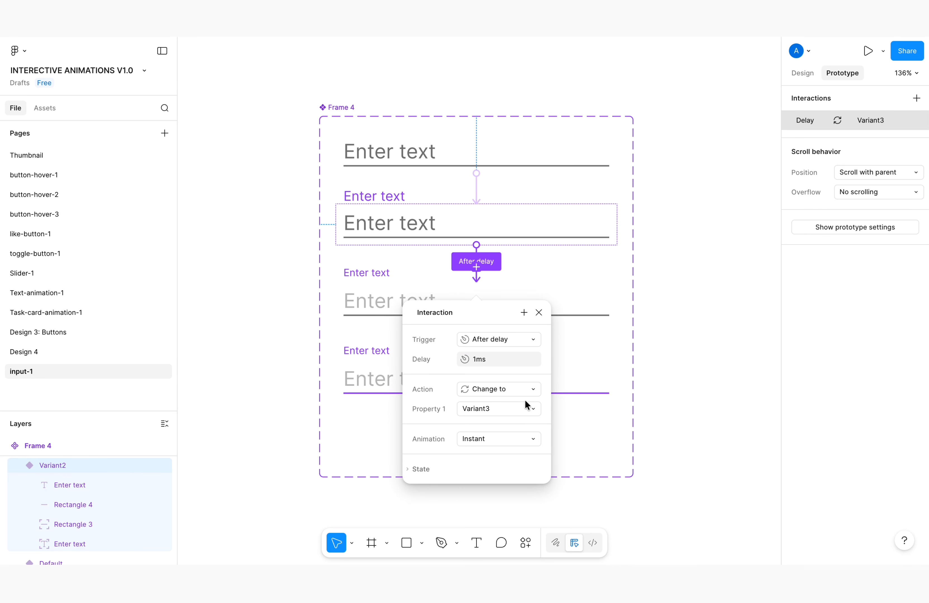
Set the Variant2 to Variant3 transition to Smart animate with an Ease out back curve and a 100 ms duration
left_click(479, 436)
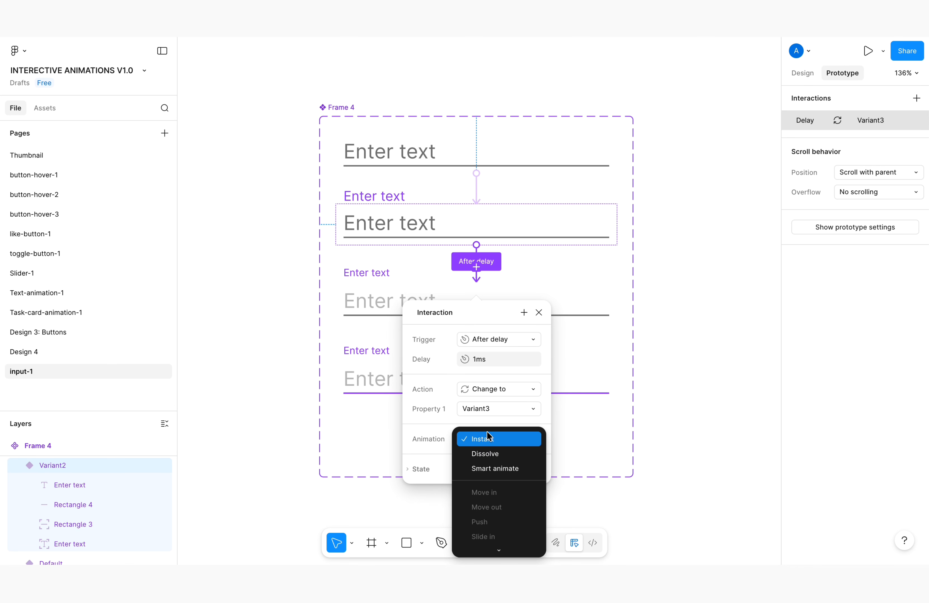
left_click(506, 473)
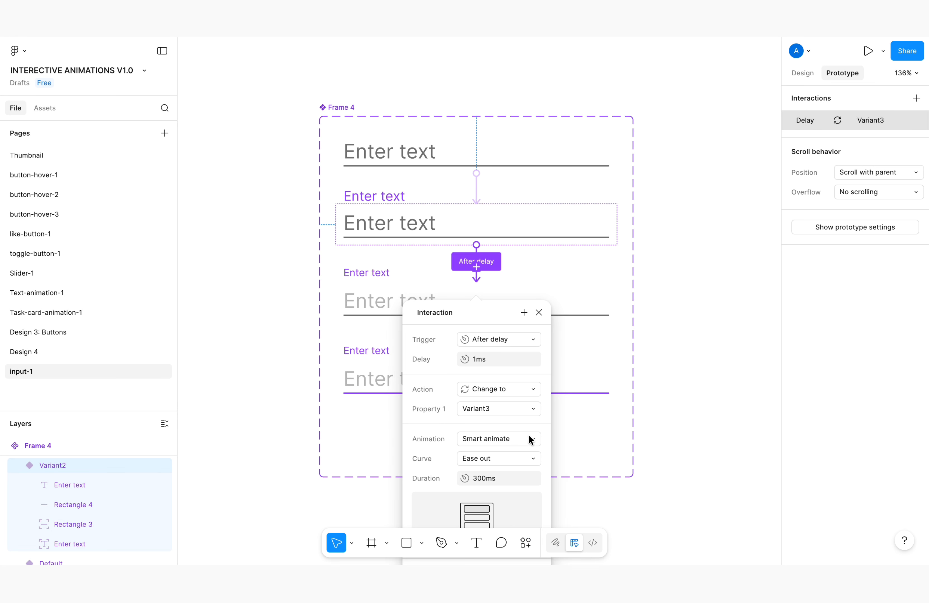
left_click(504, 462)
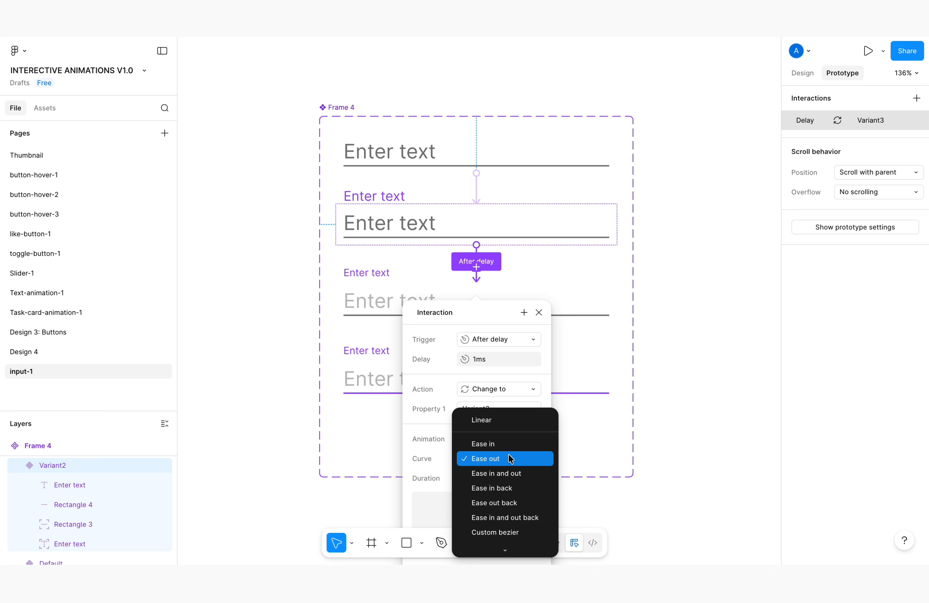
left_click(516, 503)
left_click(493, 479)
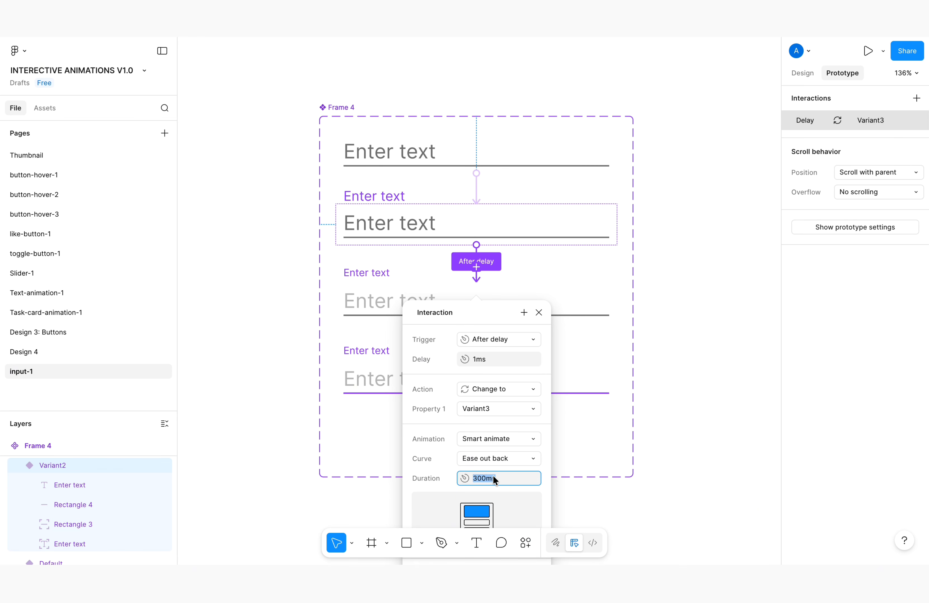
type("100")
key("Return")
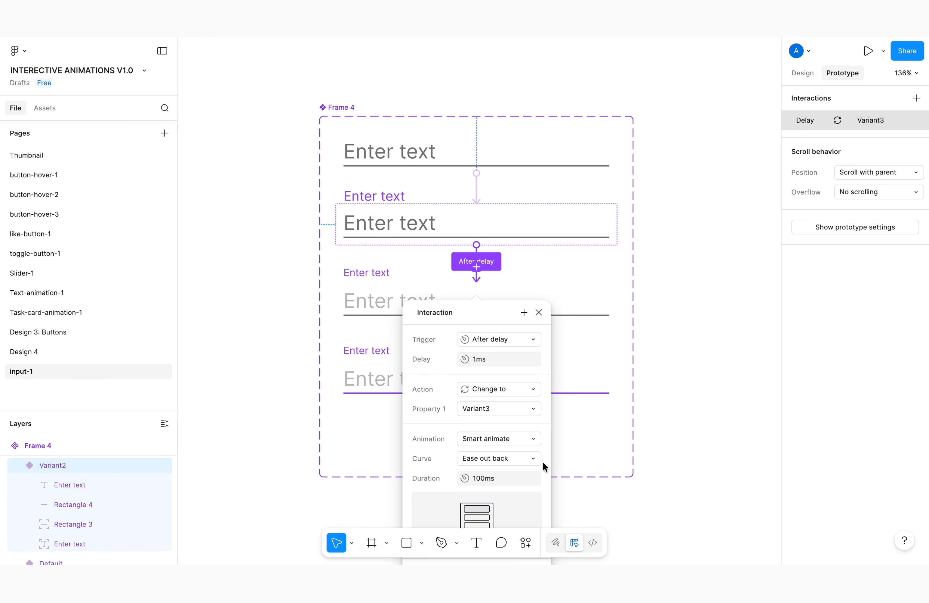
left_click(538, 313)
Connect Variant3 to Variant4 with a change-to interaction triggered after a delay of 1 ms
left_click(538, 301)
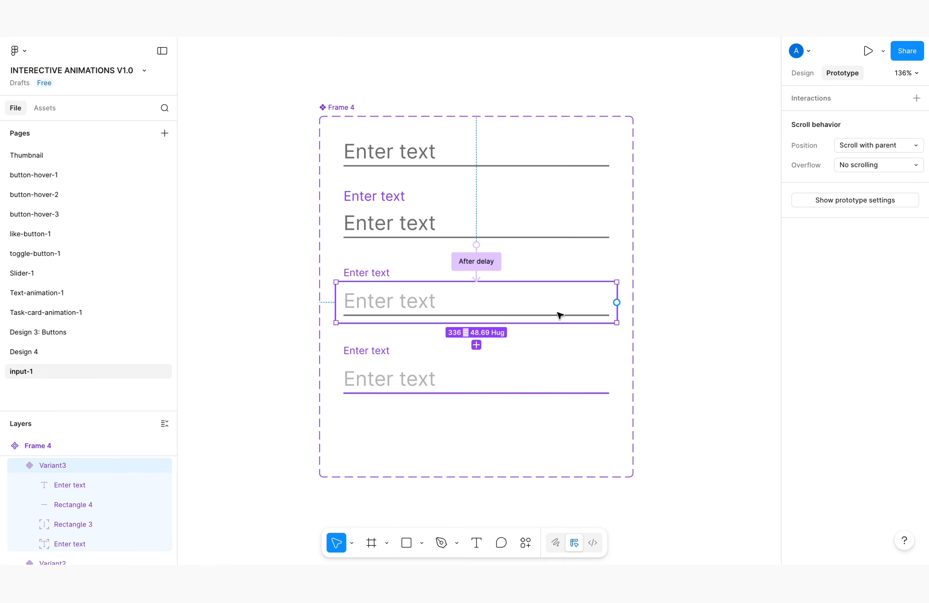
left_click_drag(481, 331, 485, 380)
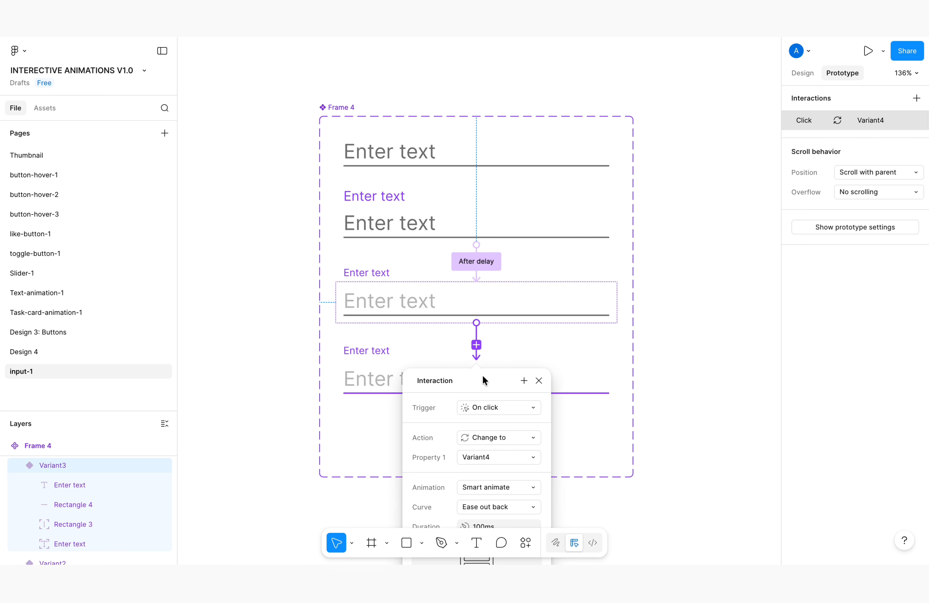
scroll(541, 321, "down", 5)
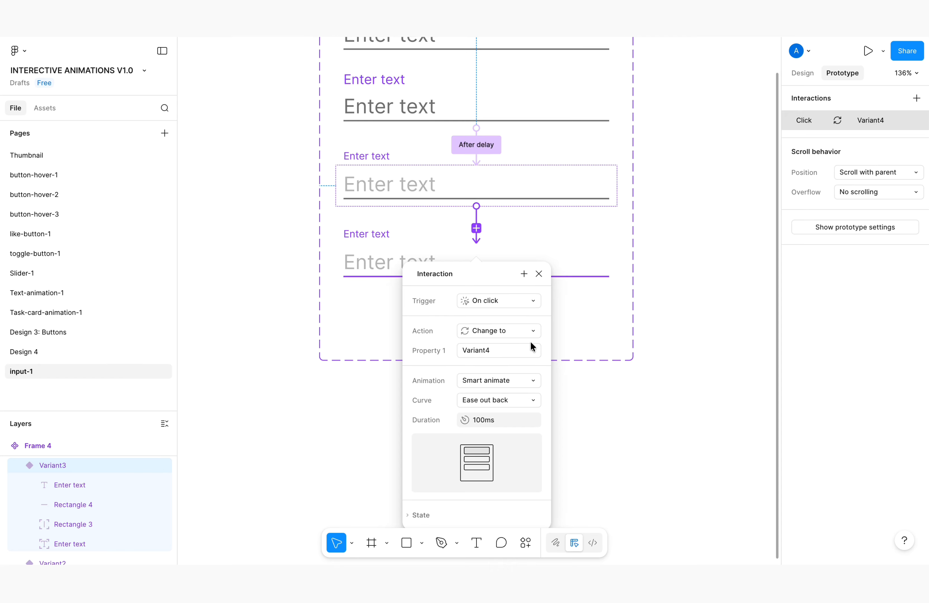
left_click(522, 308)
left_click(495, 451)
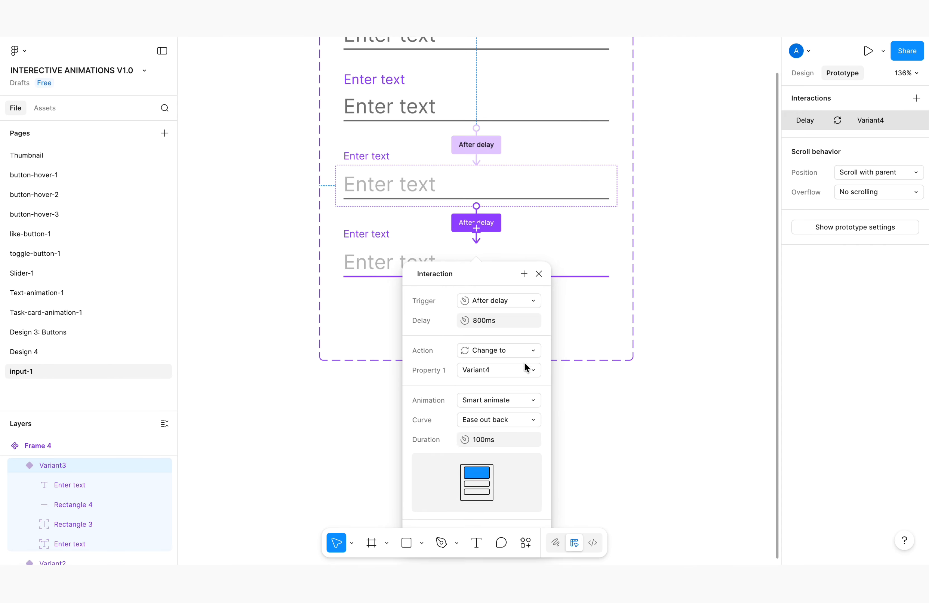
left_click(497, 321)
type("1")
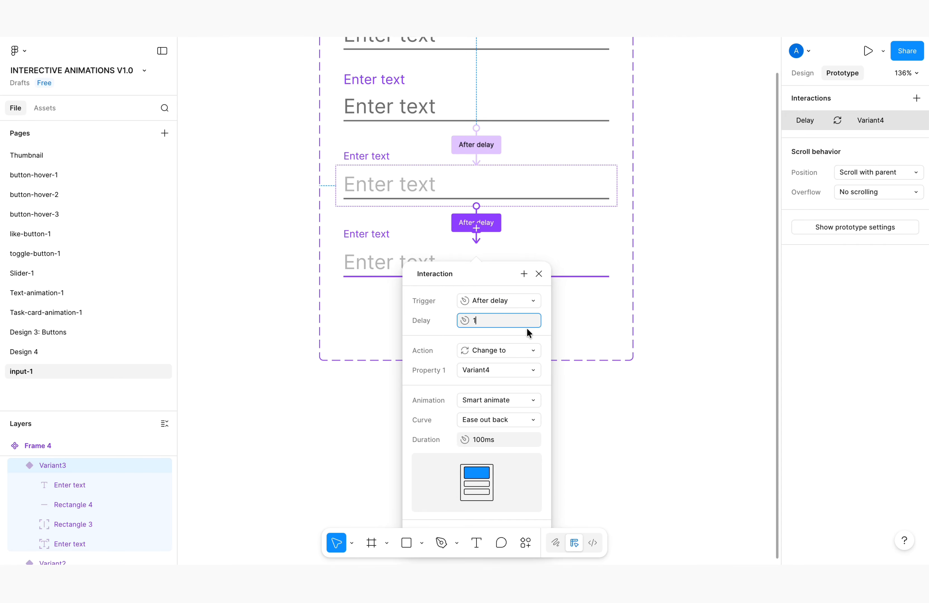
left_click(533, 337)
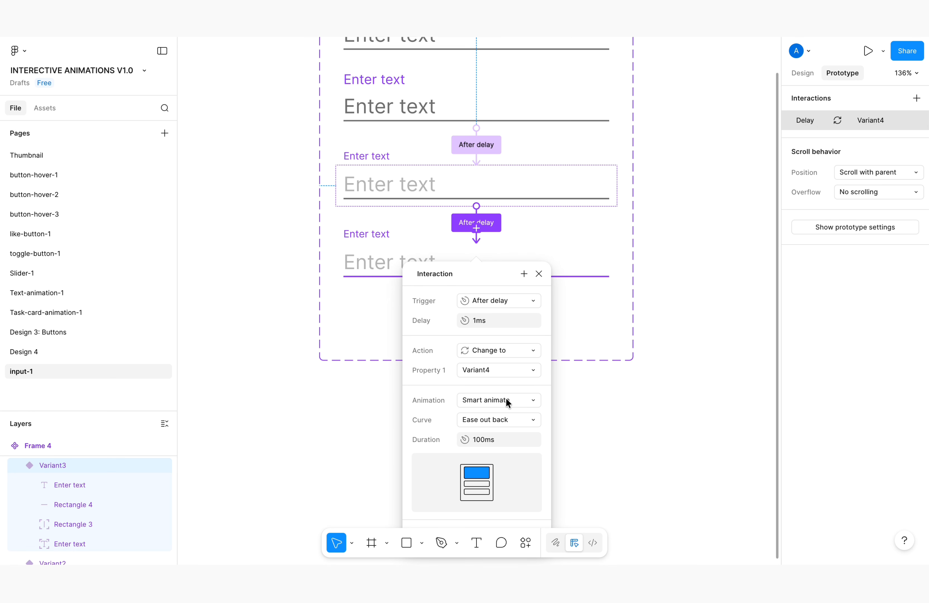
Set the Variant3 to Variant4 transition's curve to Ease out and its duration to 10 ms
left_click(506, 422)
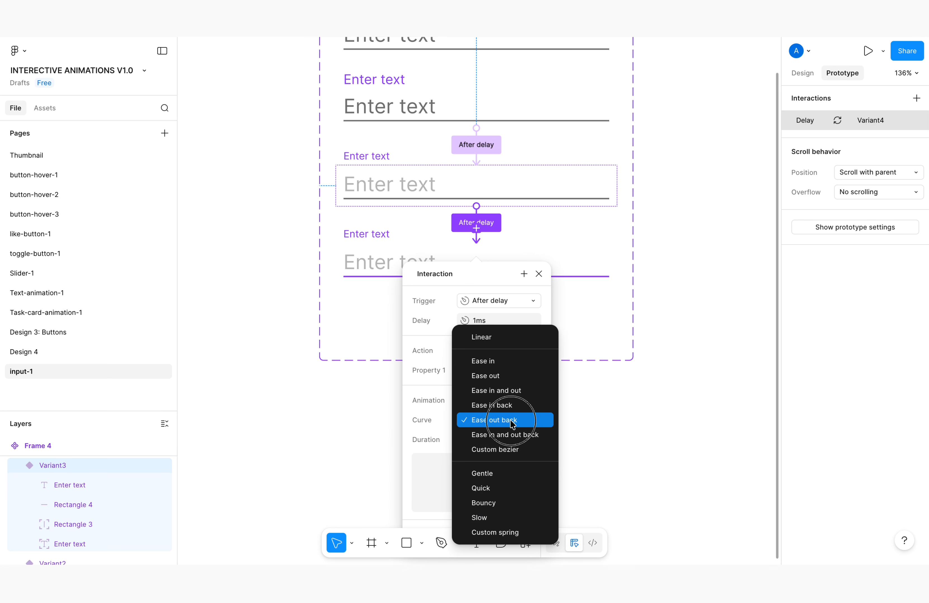
left_click(496, 376)
left_click(495, 438)
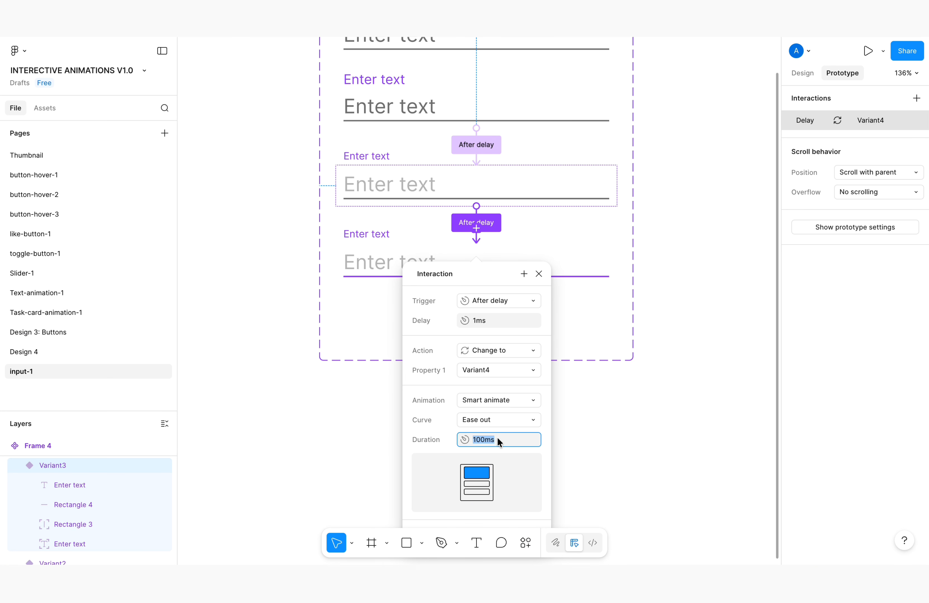
type("10")
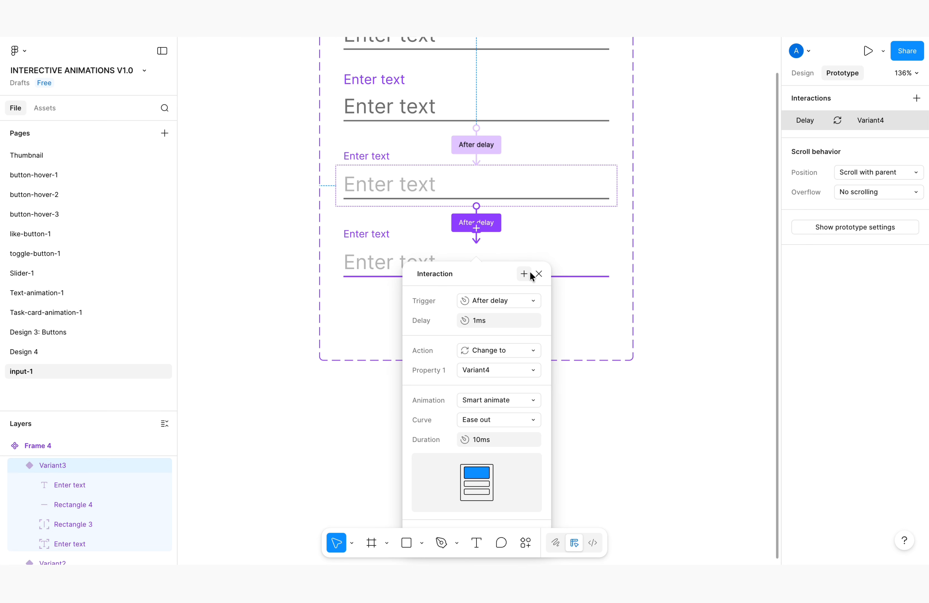
left_click(538, 273)
Link Variant4 back to the Default variant on click, using Smart animate with Ease out and a 300 ms duration
scroll(520, 297, "up", 3)
left_click(552, 321)
scroll(564, 322, "up", 3)
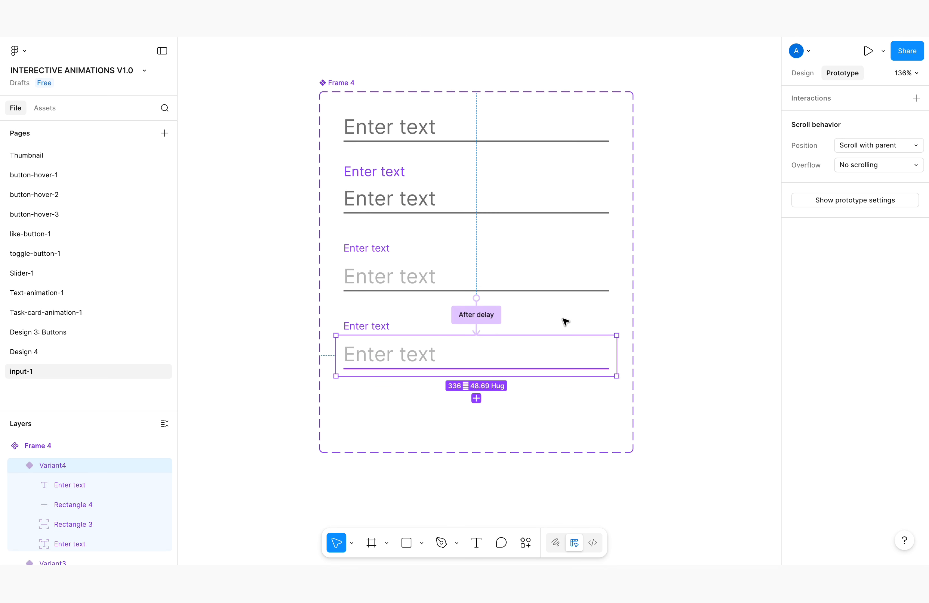
left_click_drag(617, 430, 570, 220)
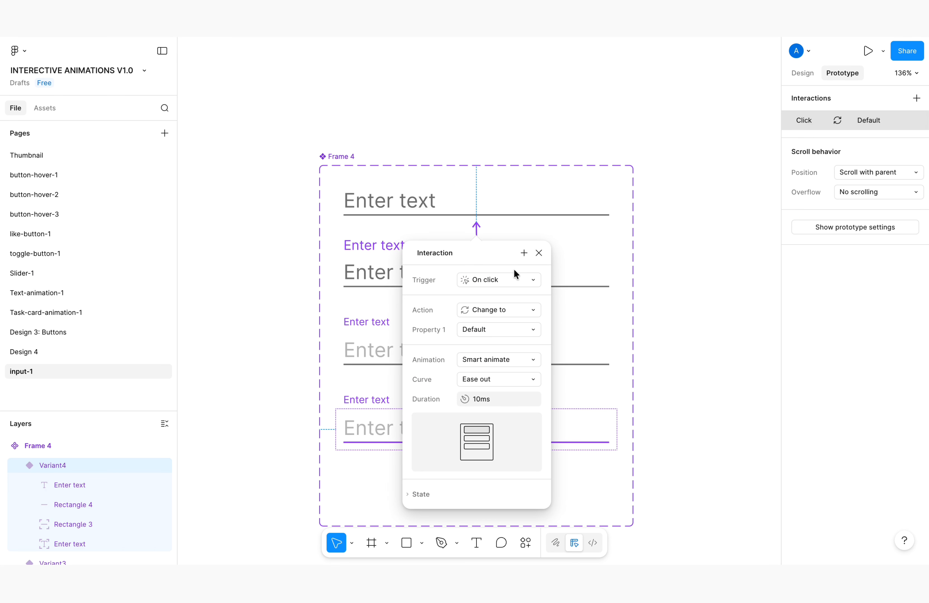
left_click(497, 400)
type("3")
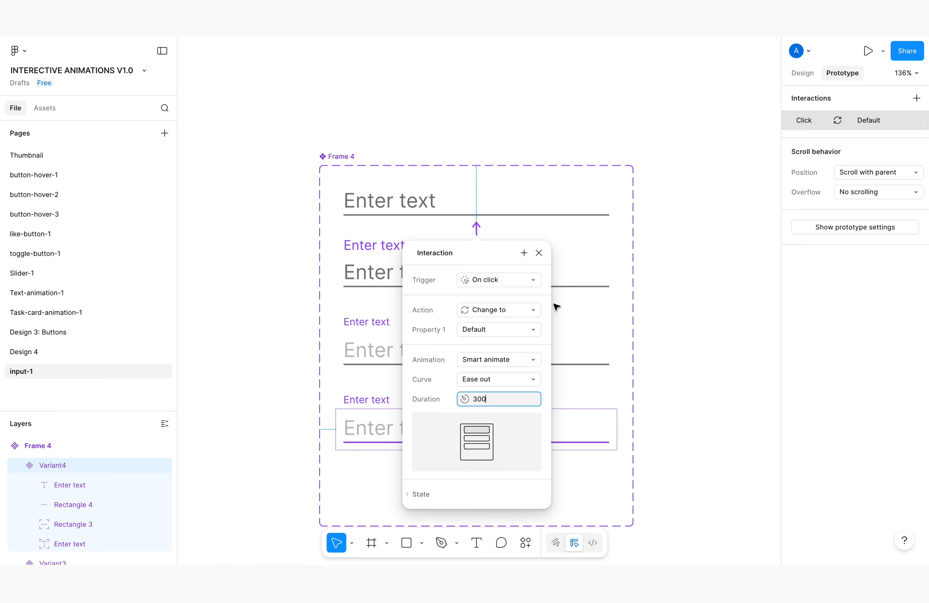
type("00")
key("Return")
left_click(539, 253)
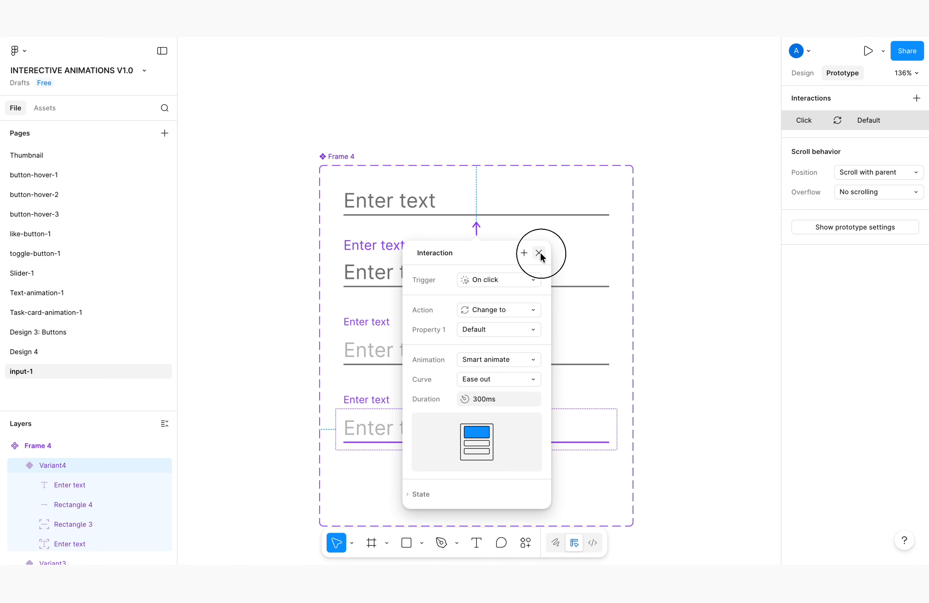
Draw a frame about 520 × 427 beside the component set and place an instance of the Default variant near its centre
scroll(486, 235, "down", 1)
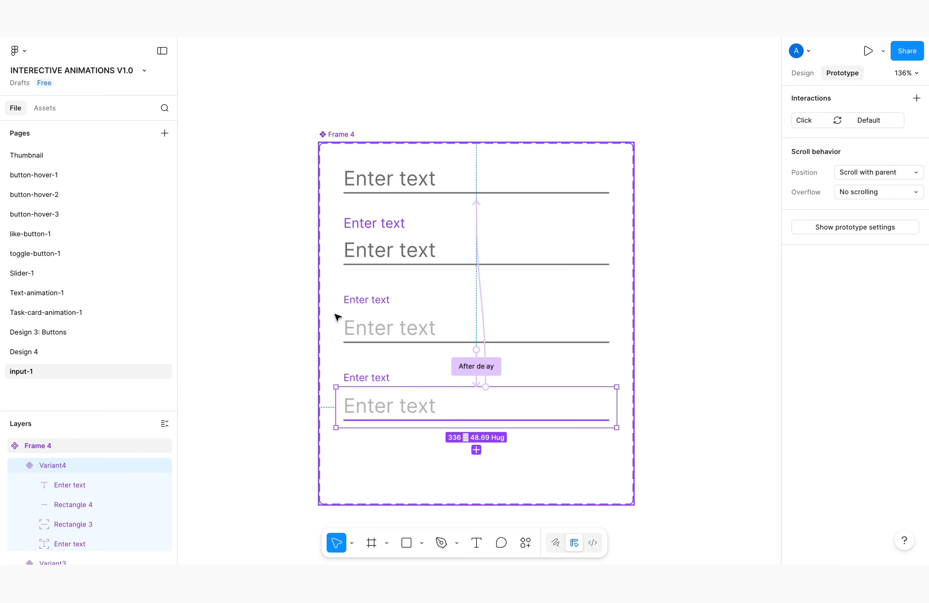
scroll(334, 311, "down", 5)
scroll(381, 348, "up", 2)
left_click(372, 544)
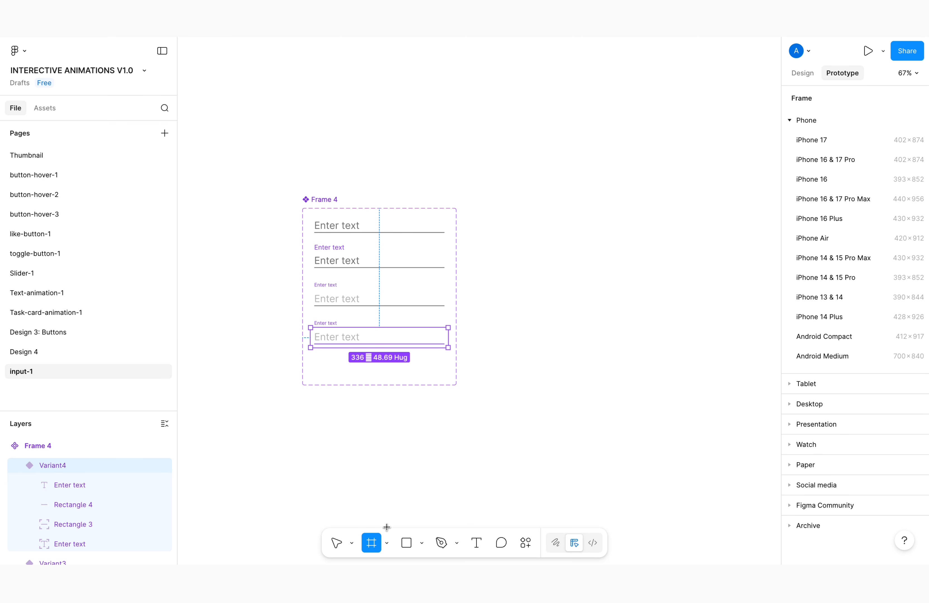
left_click_drag(495, 220, 709, 395)
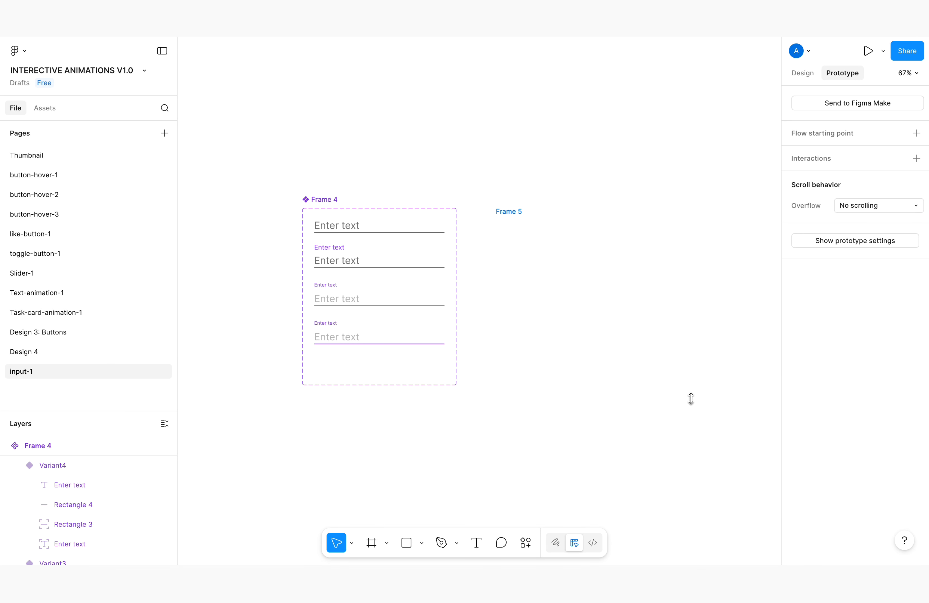
left_click(379, 232)
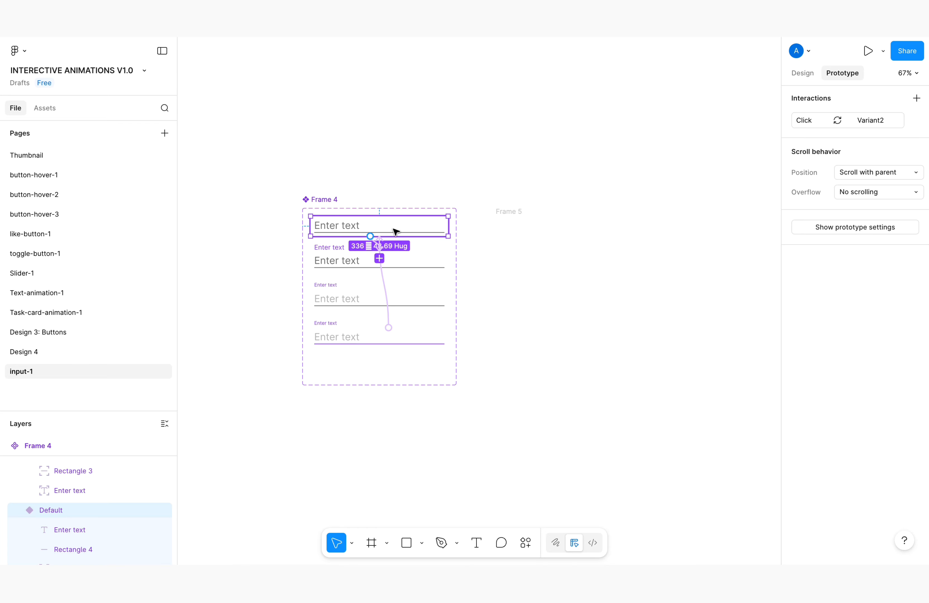
left_click_drag(396, 226, 622, 302)
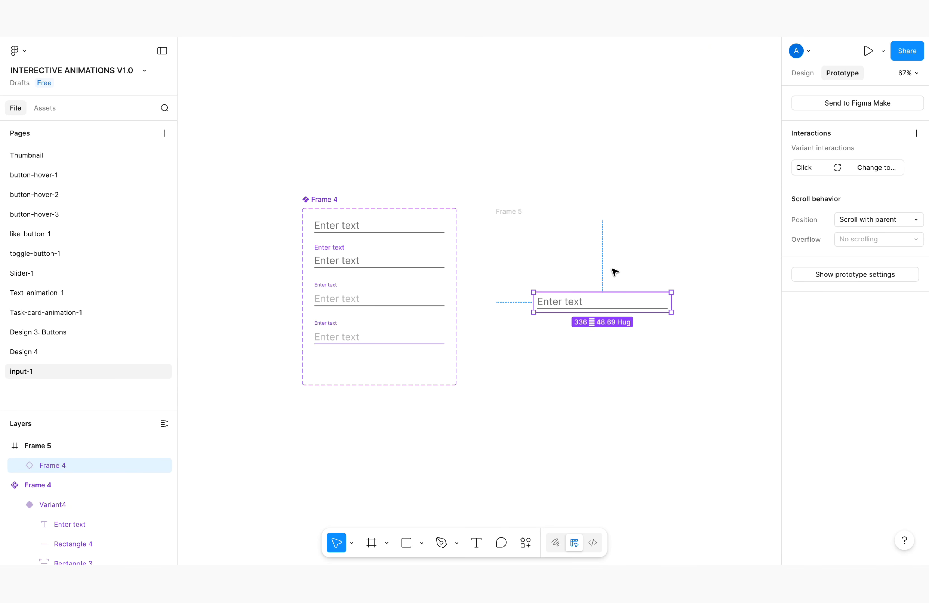
Preview the new frame's prototype in a floating window over the canvas and test the text input's click animation
left_click(509, 212)
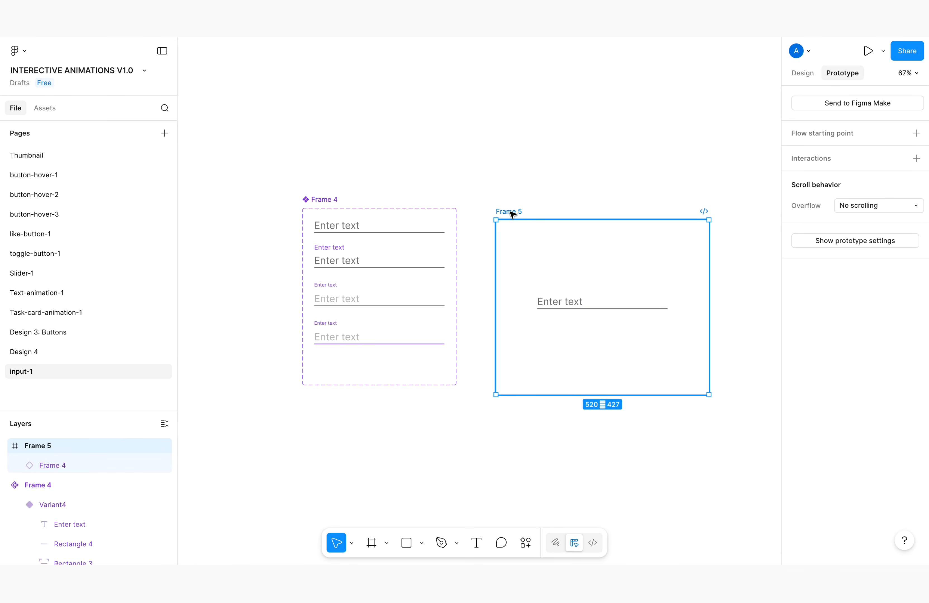
left_click(883, 52)
left_click(821, 90)
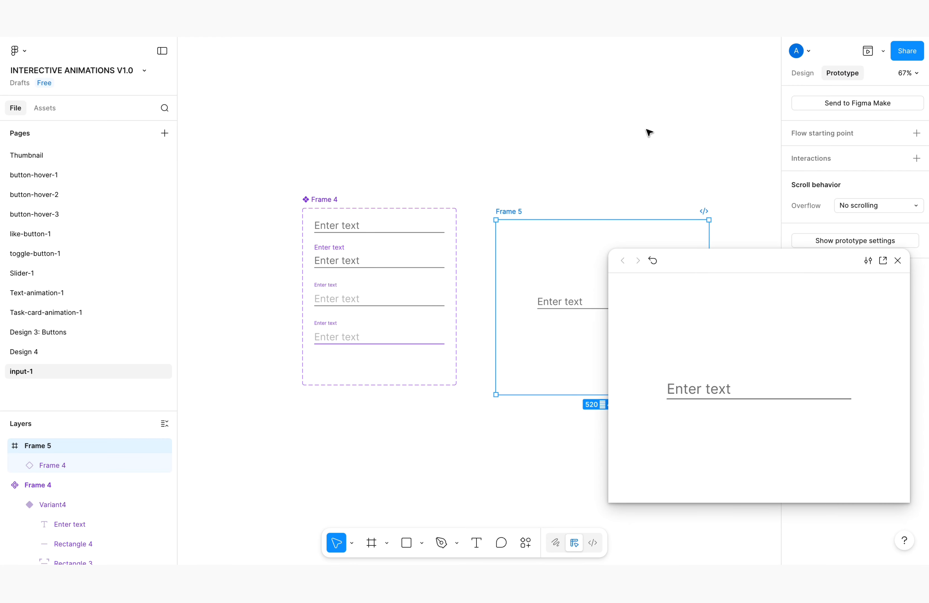
left_click_drag(688, 267, 375, 169)
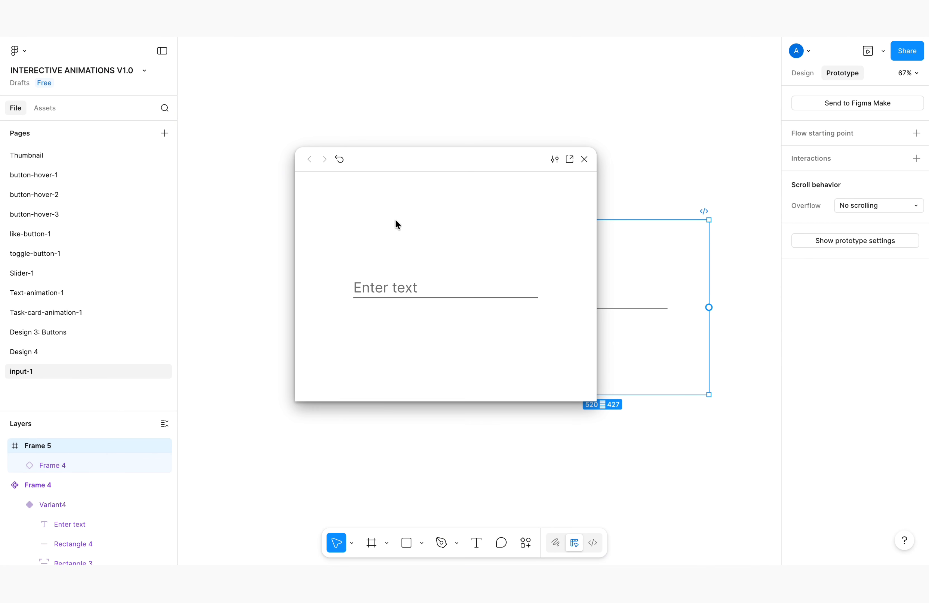
left_click(407, 296)
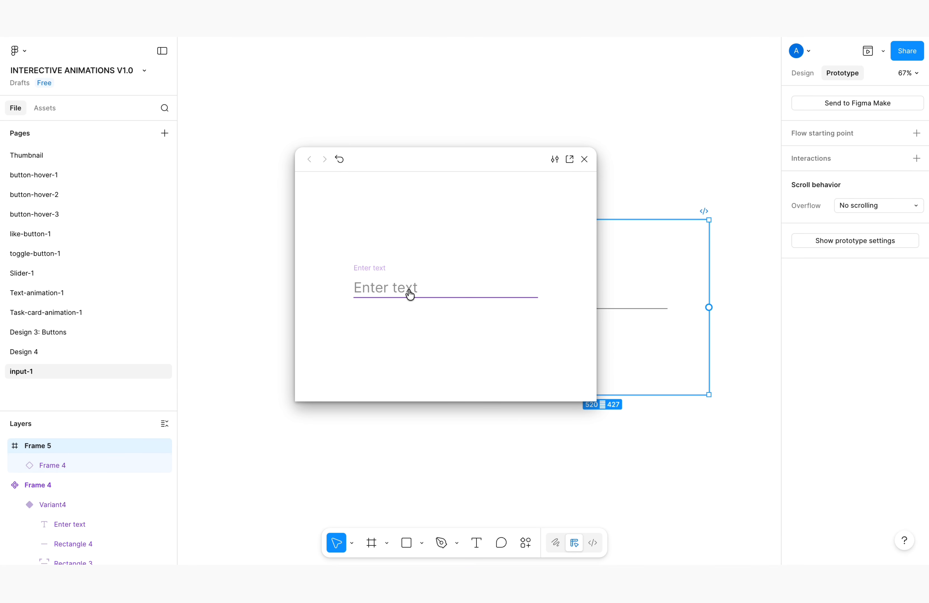